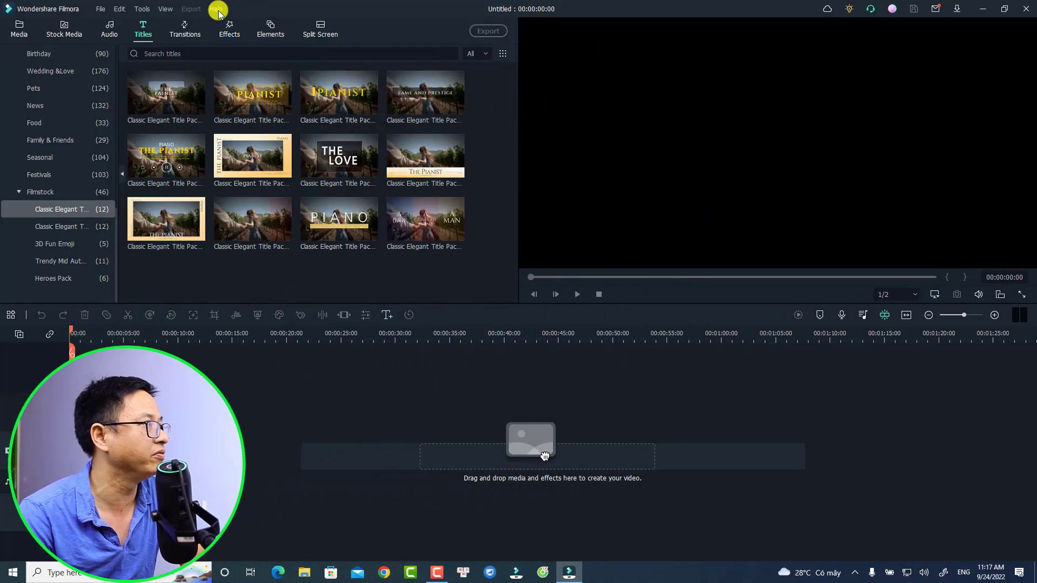
View the installed Filmora version information, then close it
{"action": "left_click", "coordinate": [215, 10]}
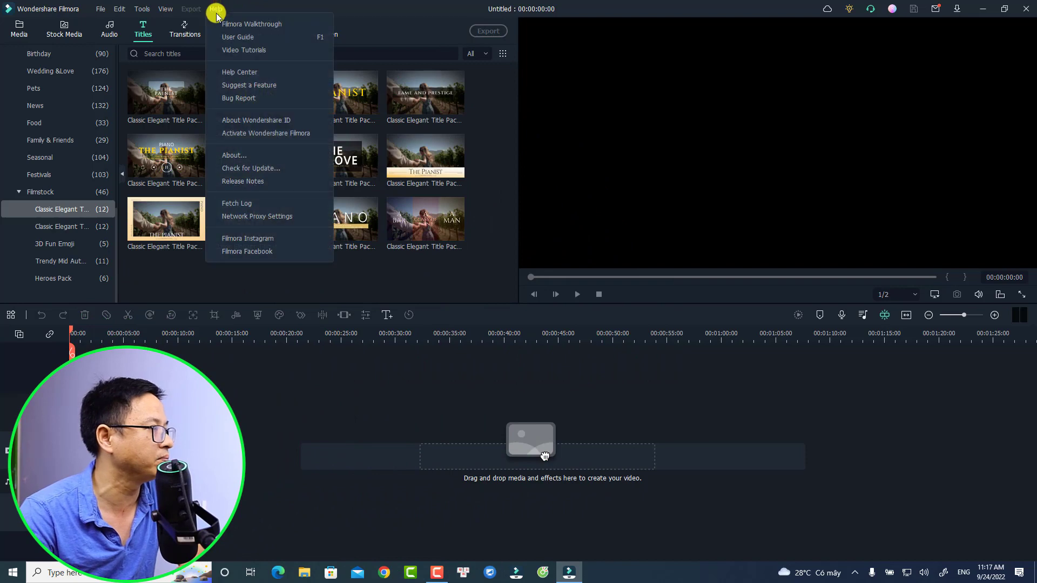
{"action": "left_click", "coordinate": [233, 161]}
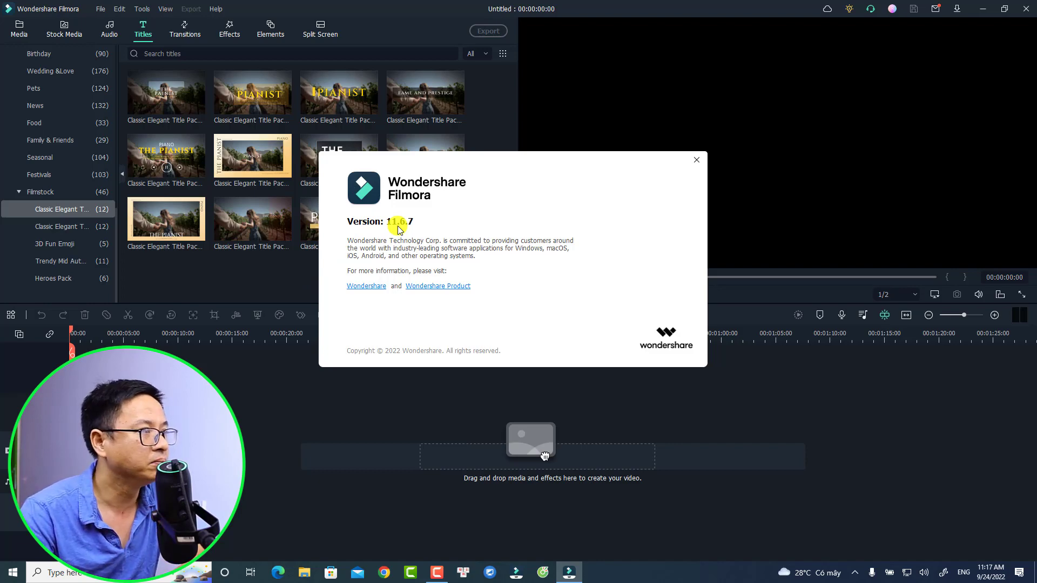
{"action": "left_click", "coordinate": [697, 161]}
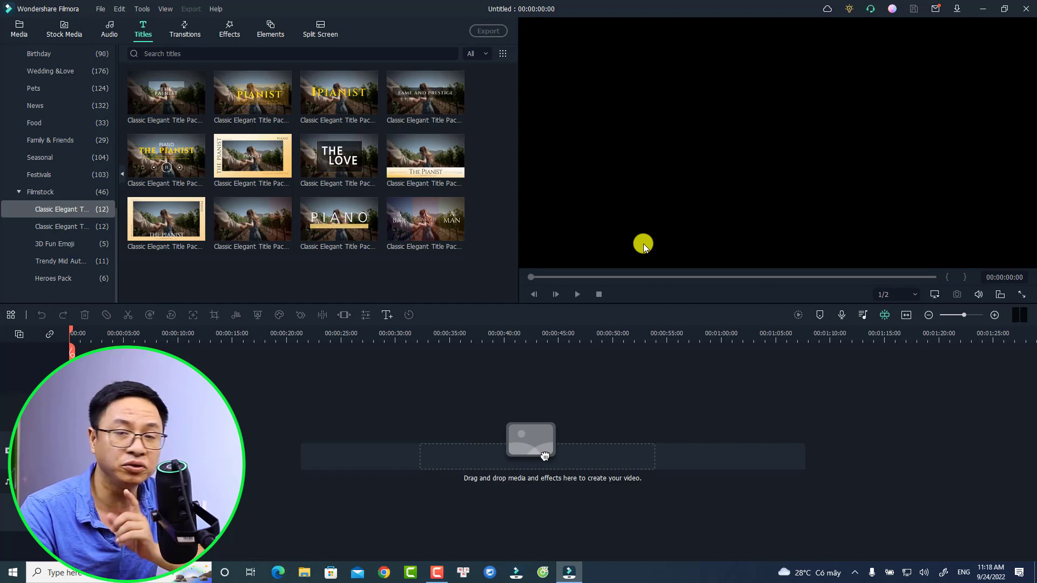
Open Preferences at the Folders settings
{"action": "left_click", "coordinate": [100, 9]}
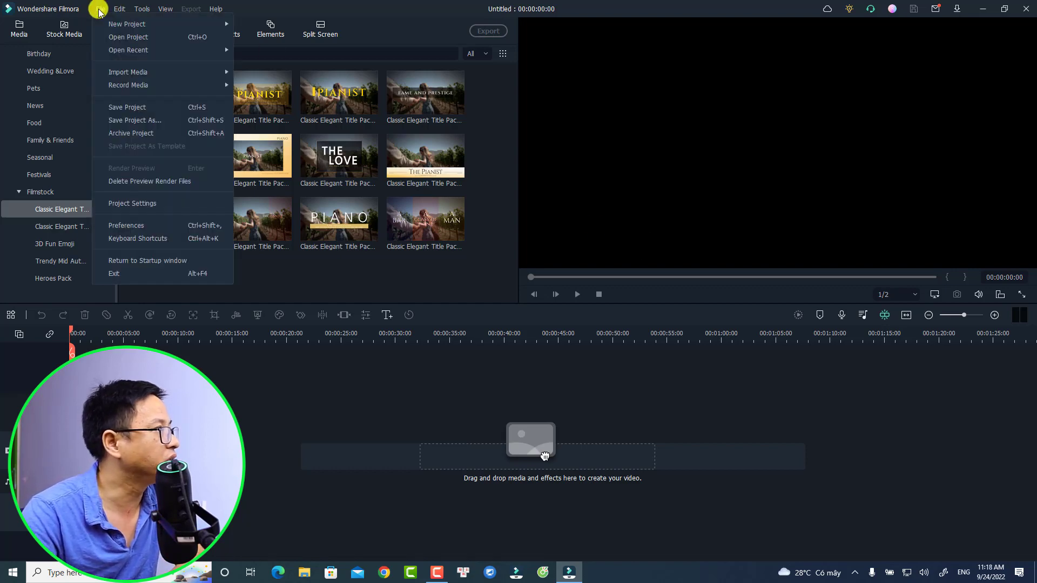
{"action": "left_click", "coordinate": [130, 226]}
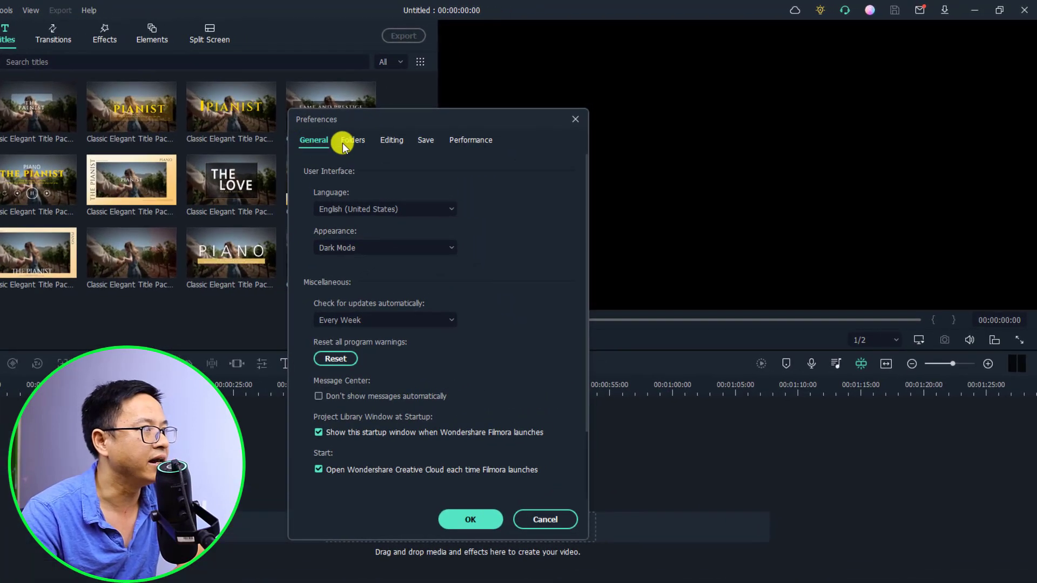
{"action": "left_click", "coordinate": [379, 138]}
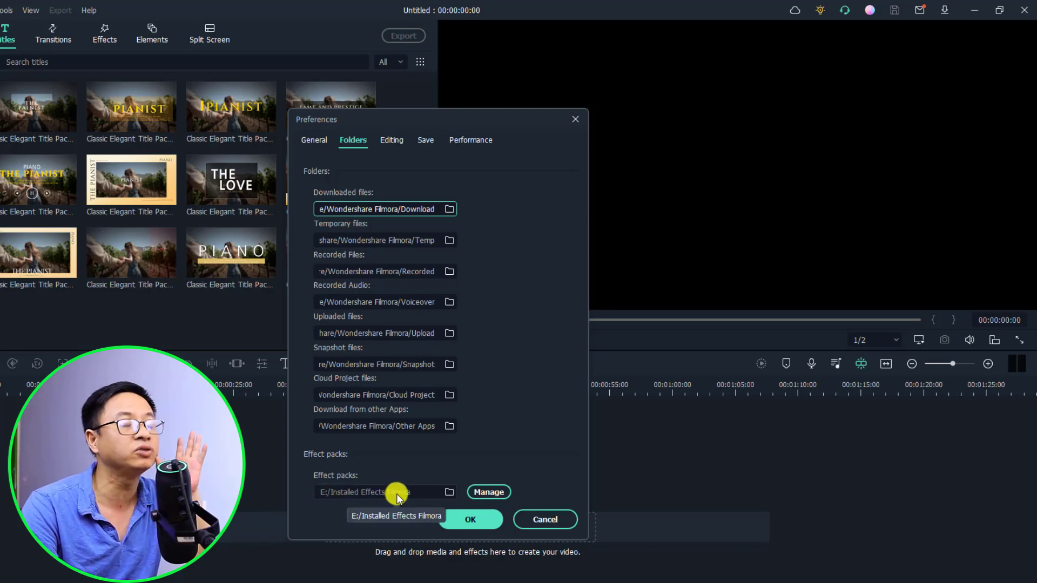
Browse the effect packs folder's four pack folders, cancel, then open Manage Effects
{"action": "left_click", "coordinate": [452, 491]}
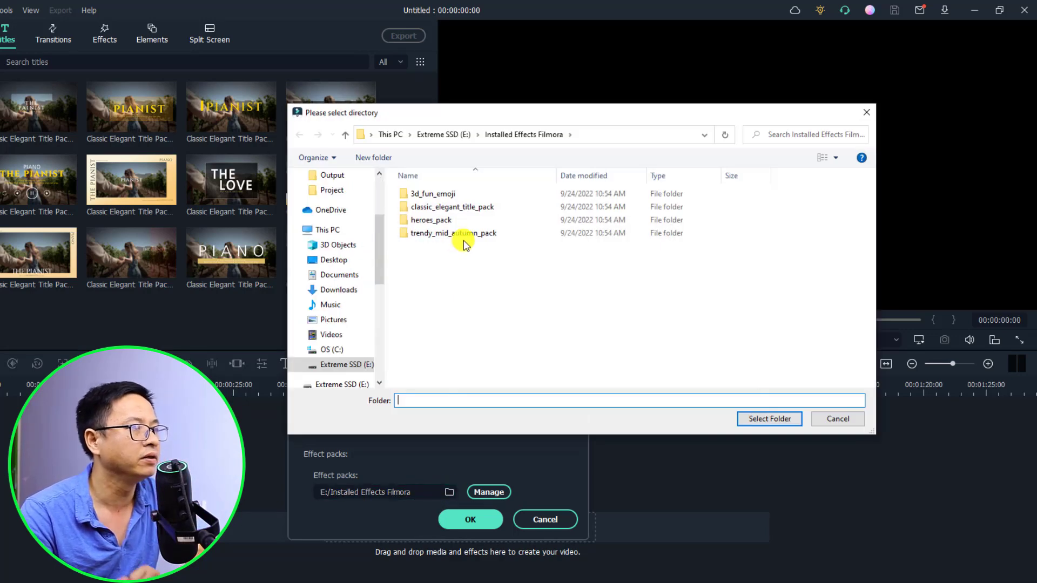
{"action": "left_click", "coordinate": [424, 194]}
{"action": "left_click", "coordinate": [429, 207]}
{"action": "left_click", "coordinate": [430, 220]}
{"action": "left_click", "coordinate": [443, 233]}
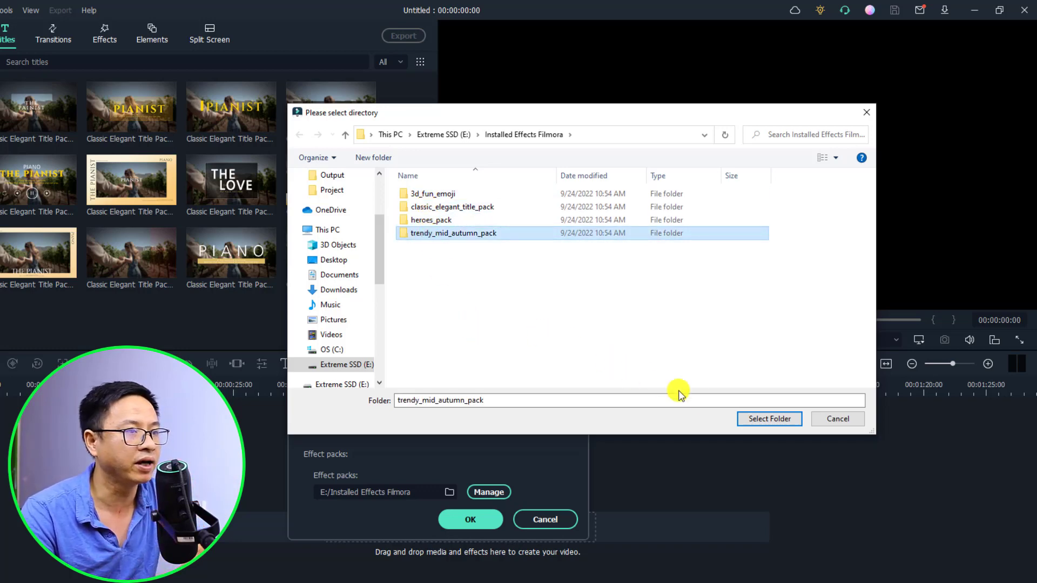
{"action": "right_click", "coordinate": [432, 278]}
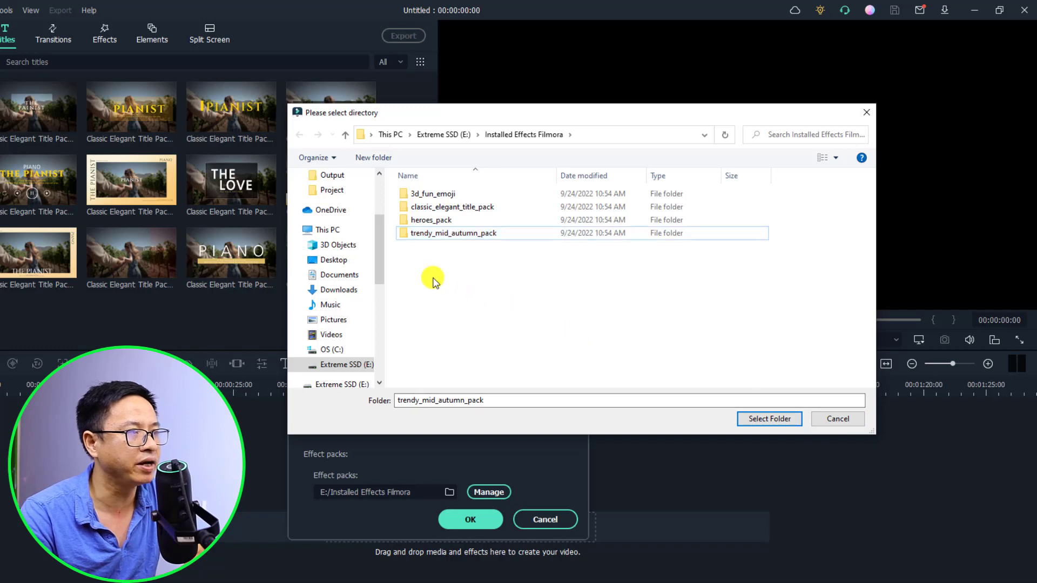
{"action": "mouse_move", "coordinate": [357, 415]}
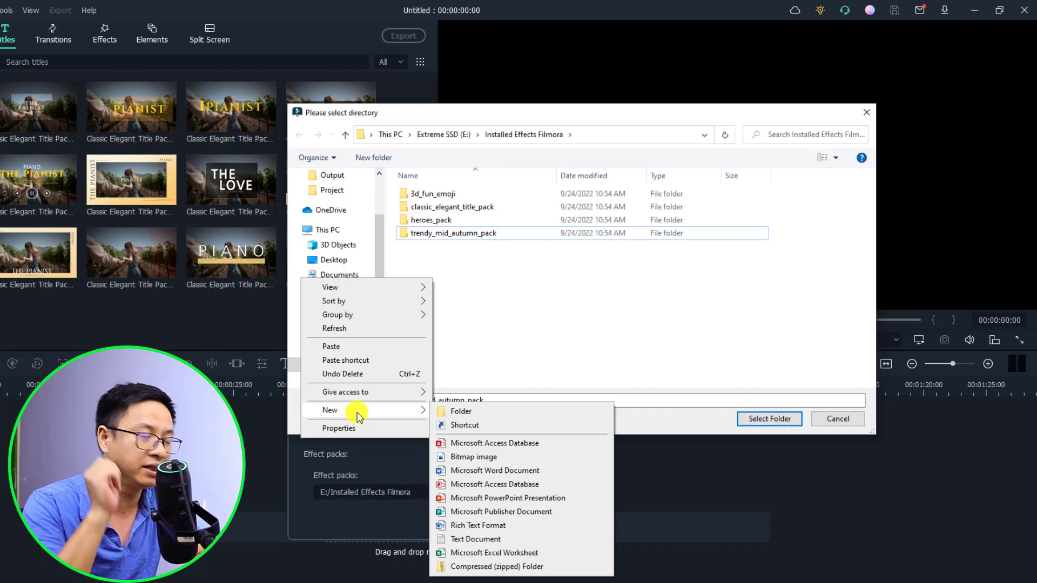
{"action": "left_click", "coordinate": [830, 420]}
{"action": "left_click", "coordinate": [831, 420]}
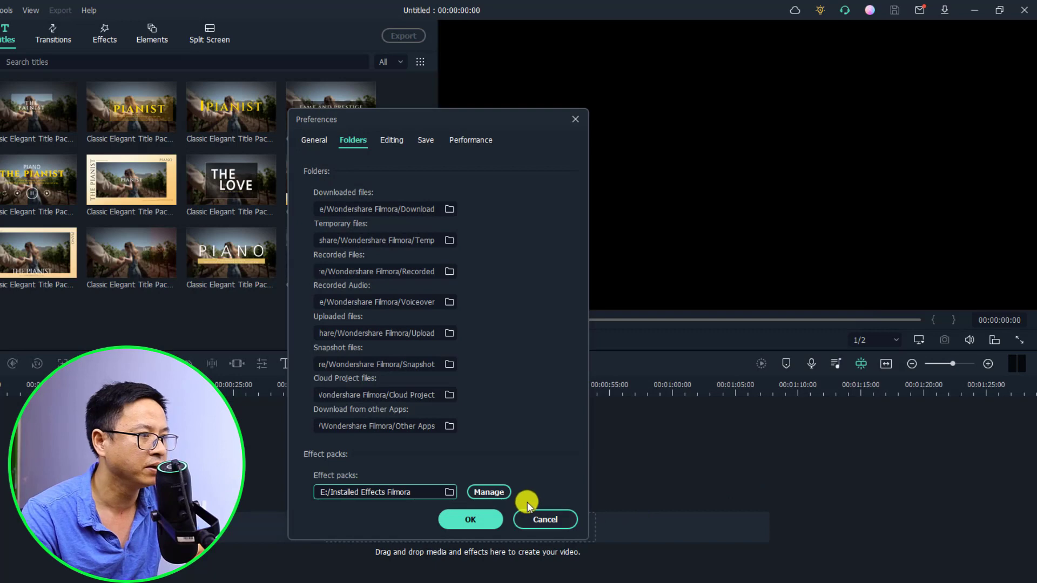
{"action": "left_click", "coordinate": [487, 492]}
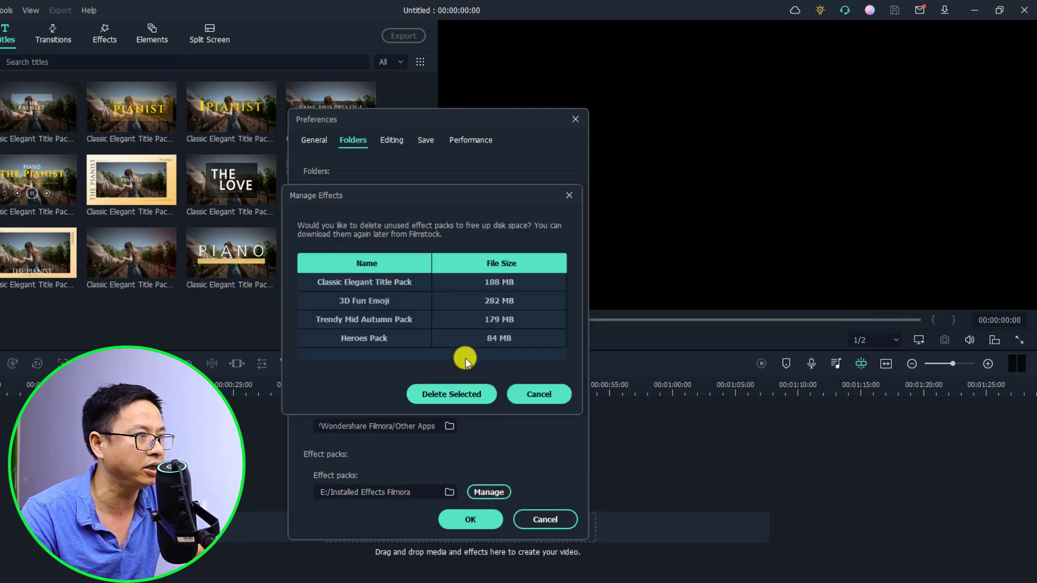
Select Classic Elegant Title Pack and close Manage Effects without deleting it
{"action": "left_click", "coordinate": [393, 282]}
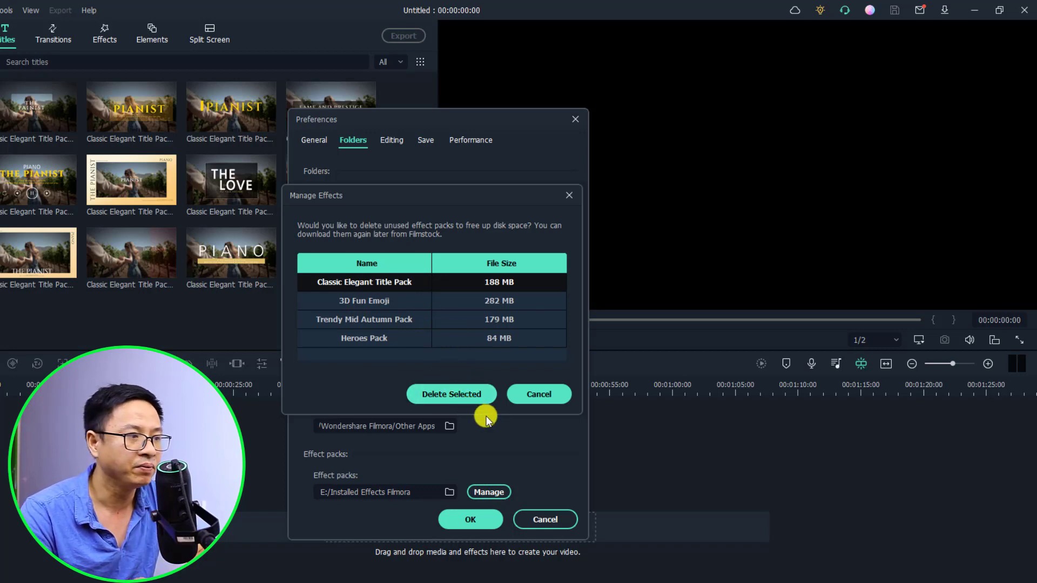
{"action": "left_click", "coordinate": [539, 397]}
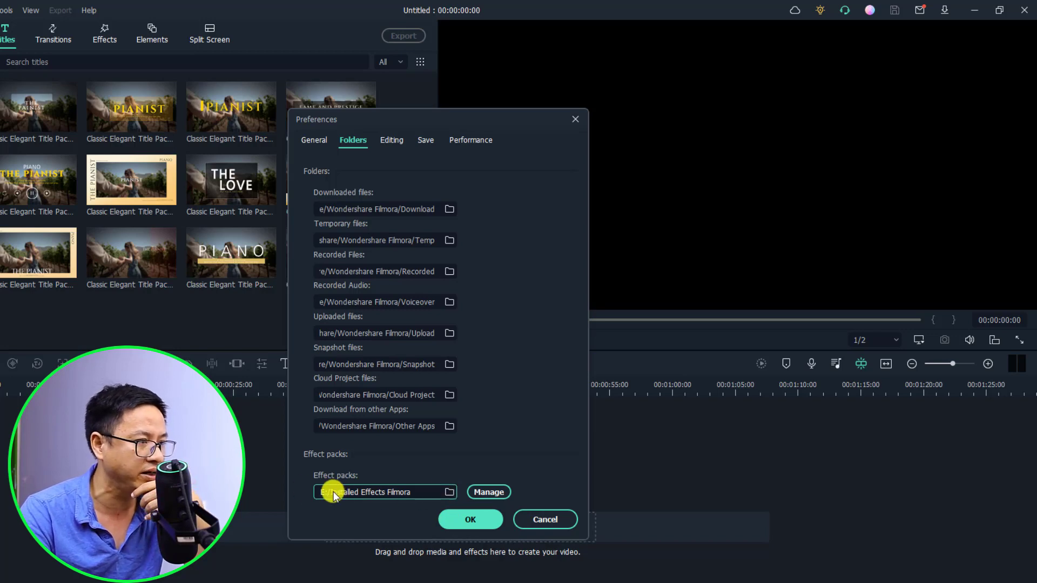
{"action": "left_click", "coordinate": [448, 492]}
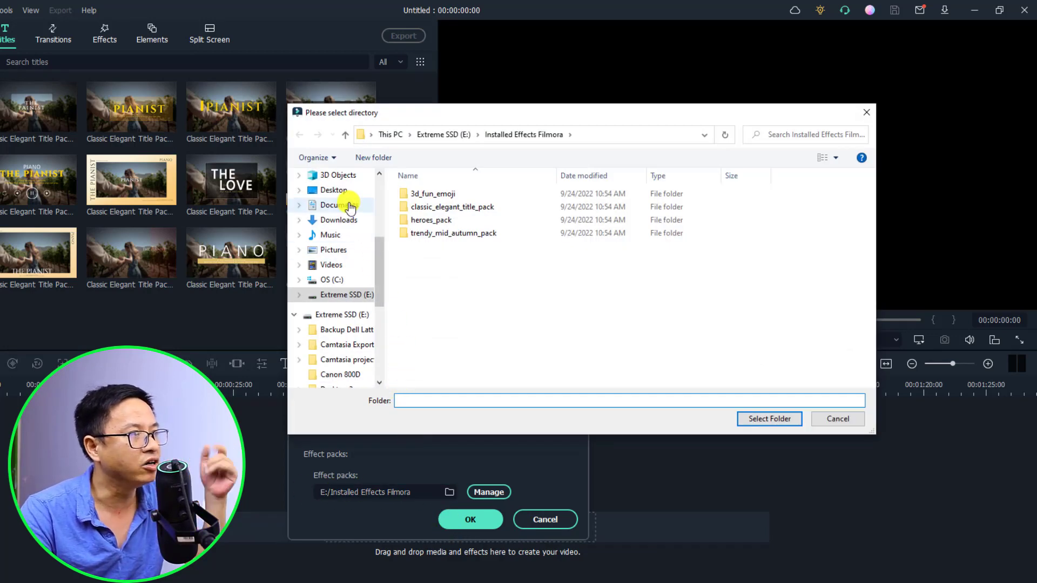
Set Documents › Wondershare › Wondershare Filmora › Installed Effects as effect packs folder and save Preferences
{"action": "left_click", "coordinate": [339, 207]}
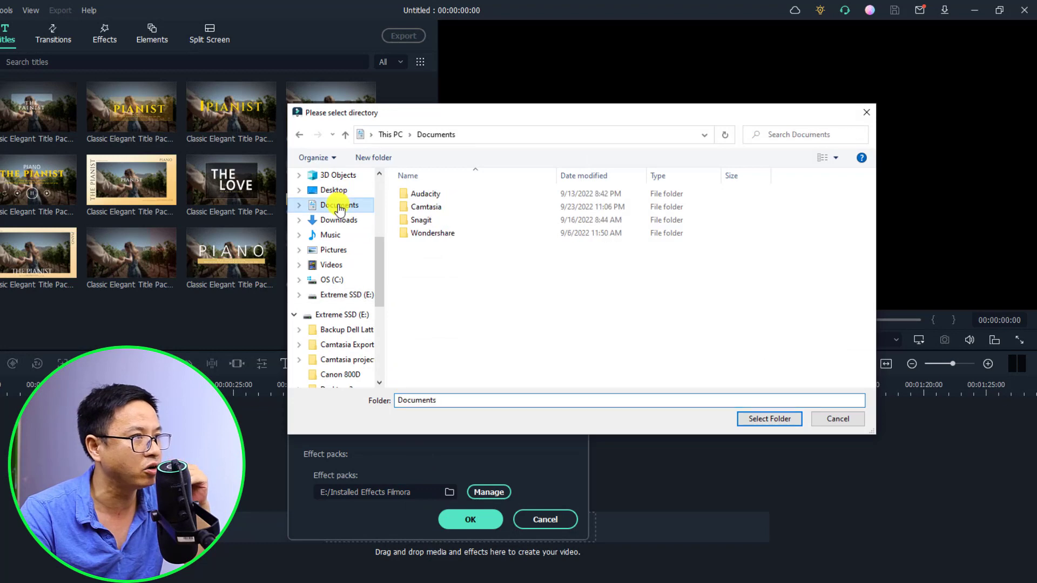
{"action": "double_click", "coordinate": [432, 233]}
{"action": "double_click", "coordinate": [432, 196]}
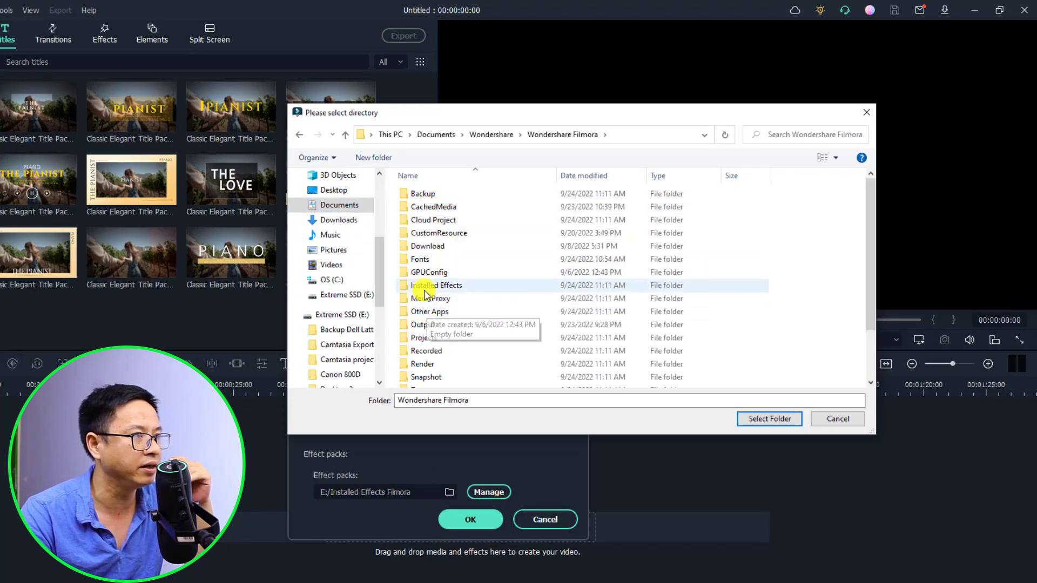
{"action": "left_click", "coordinate": [427, 285]}
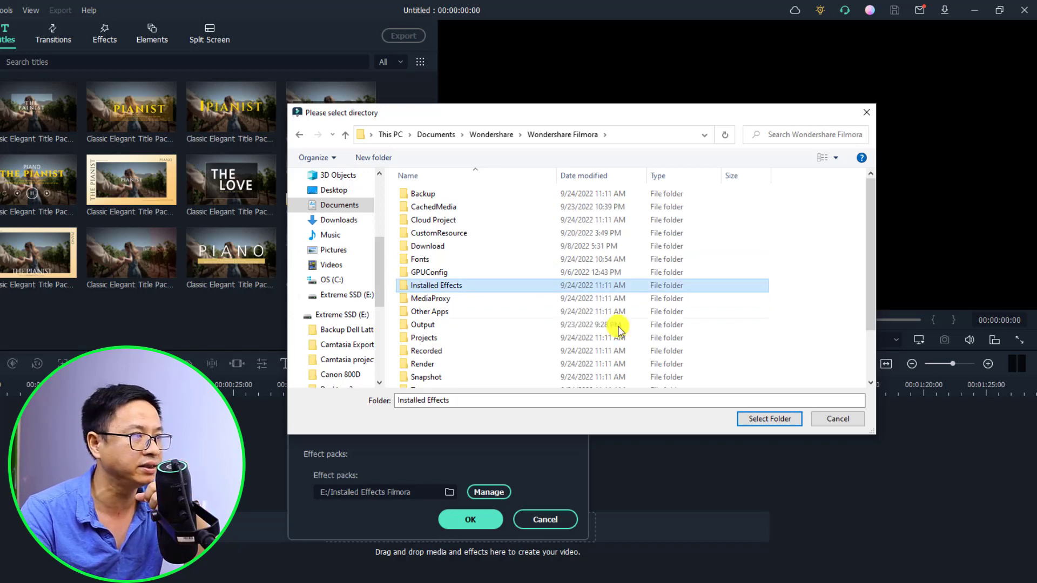
{"action": "left_click", "coordinate": [766, 419]}
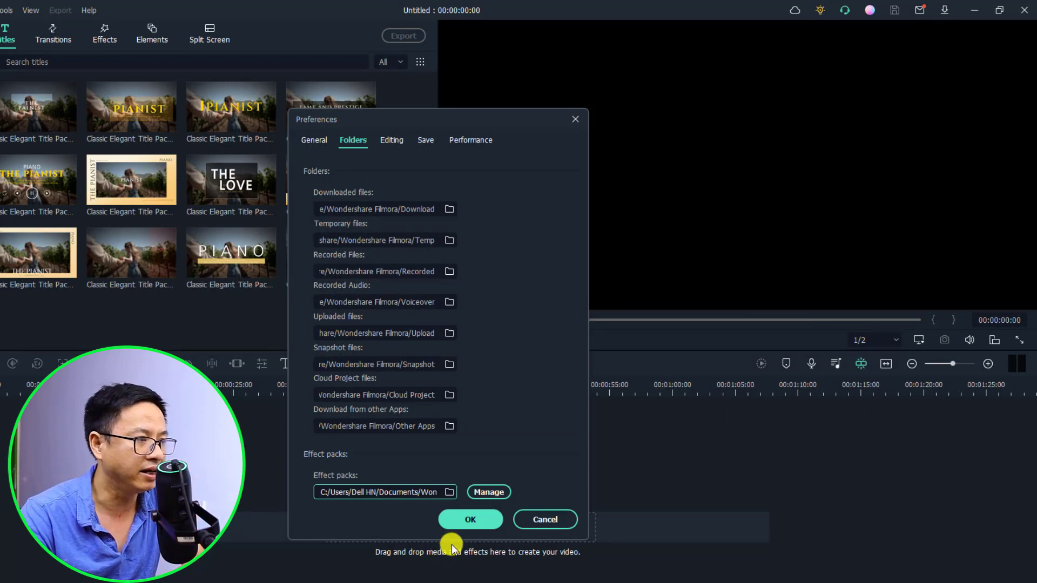
{"action": "left_click", "coordinate": [470, 521]}
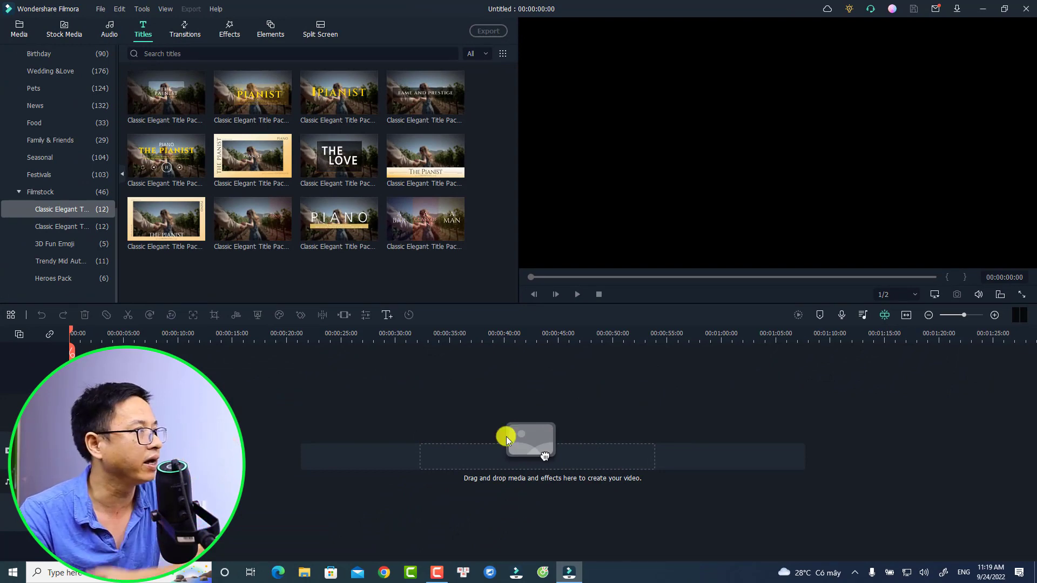
Check for a Filmora update and dismiss the new-feature highlights
{"action": "left_click", "coordinate": [216, 9]}
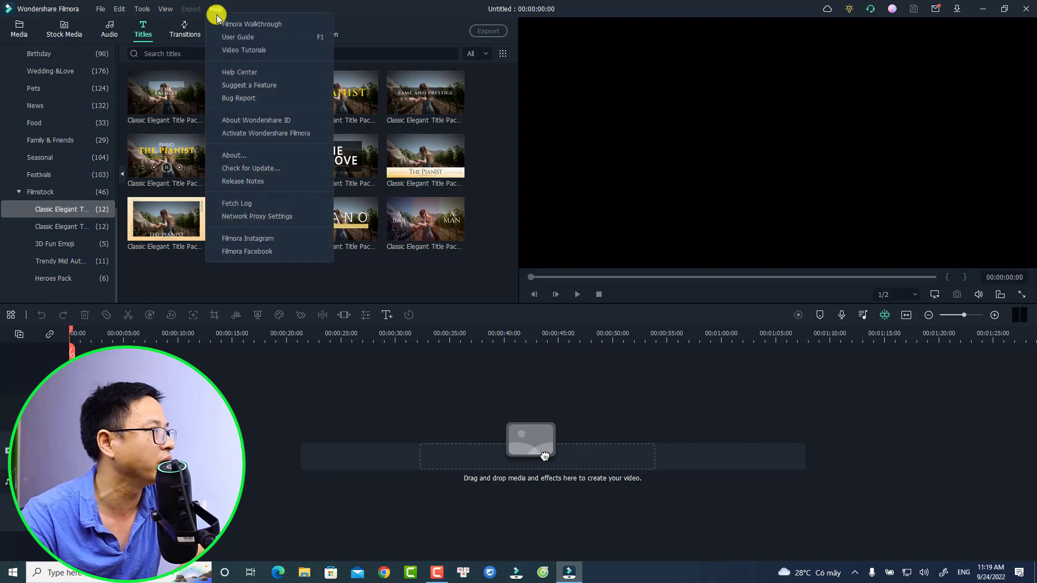
{"action": "left_click", "coordinate": [241, 168]}
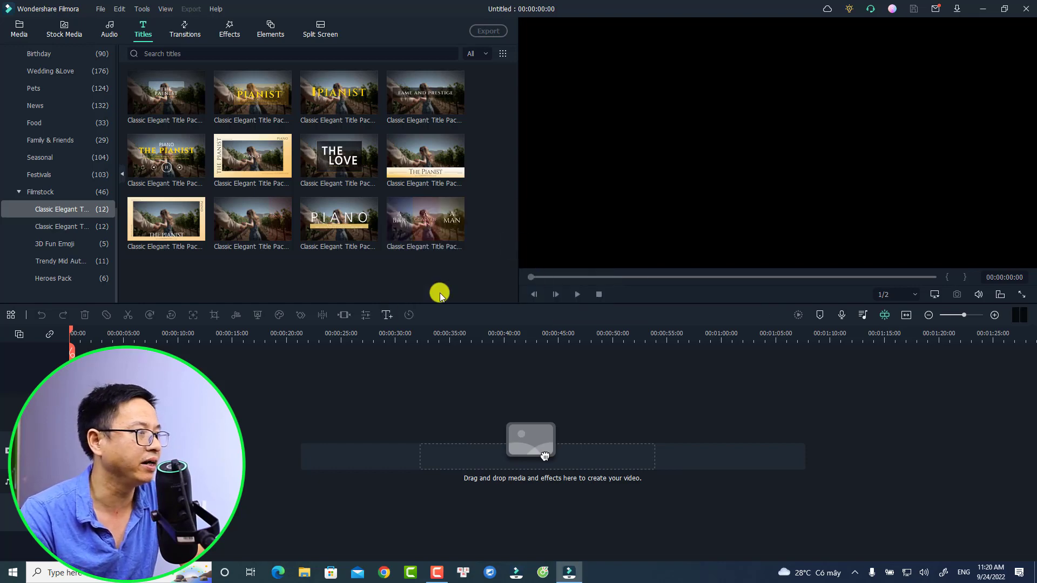
{"action": "left_click", "coordinate": [668, 385]}
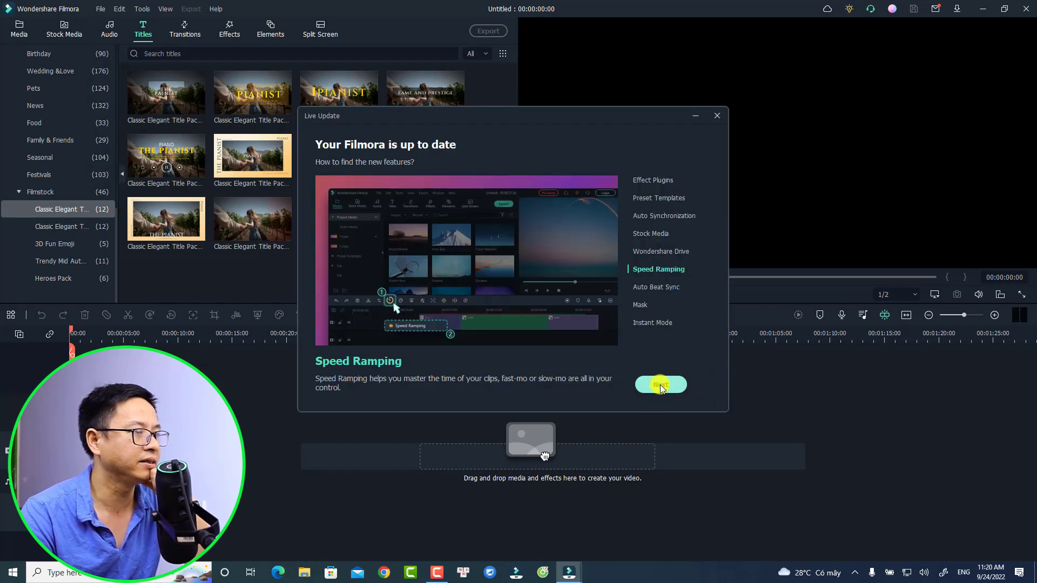
{"action": "left_click", "coordinate": [660, 385]}
{"action": "left_click", "coordinate": [659, 383]}
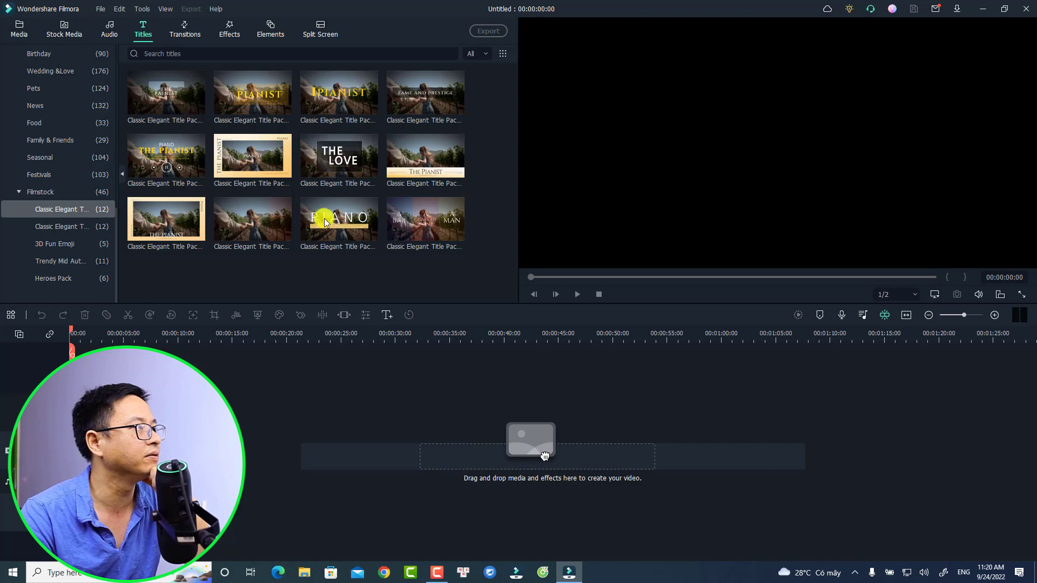
Confirm Version 11.6.7 in the About dialog and close it
{"action": "left_click", "coordinate": [214, 10]}
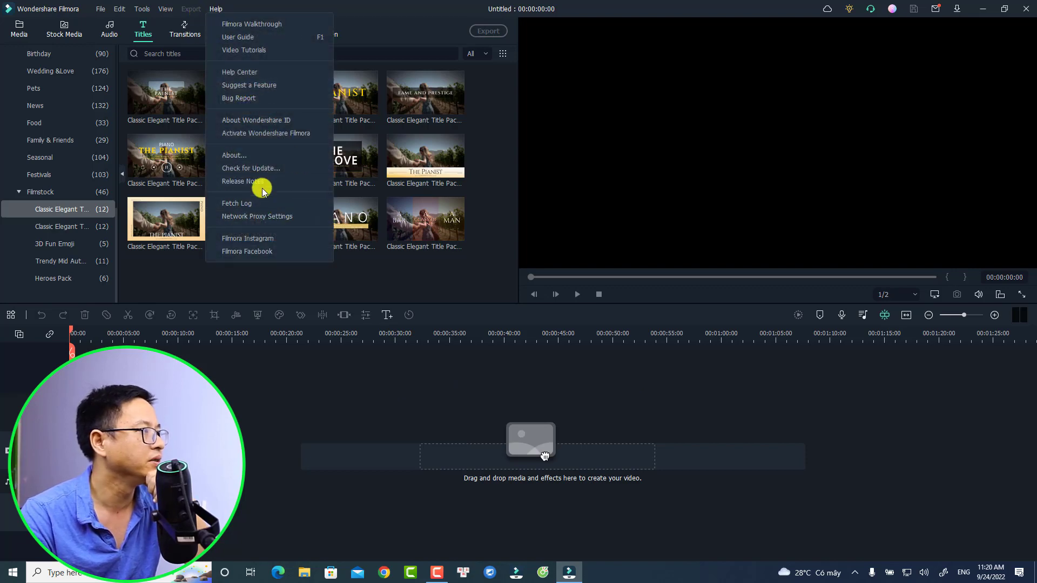
{"action": "left_click", "coordinate": [248, 156]}
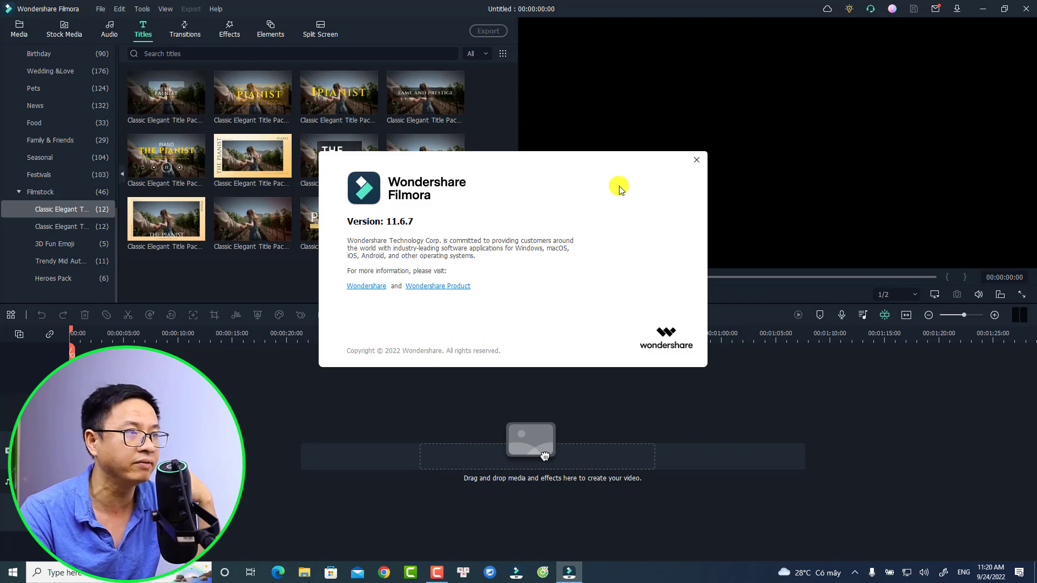
{"action": "left_click", "coordinate": [696, 160]}
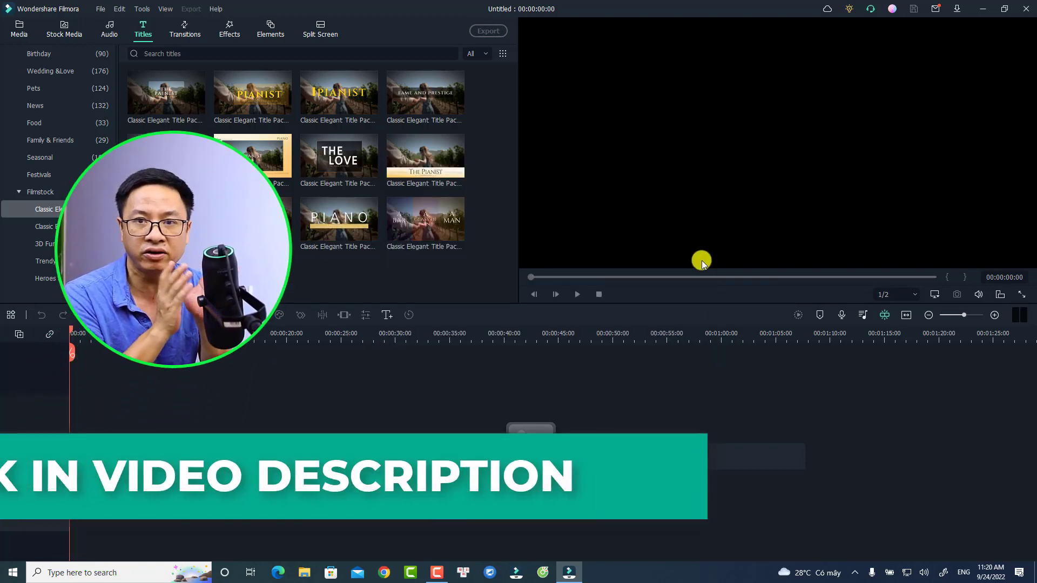
{"action": "left_click", "coordinate": [383, 573]}
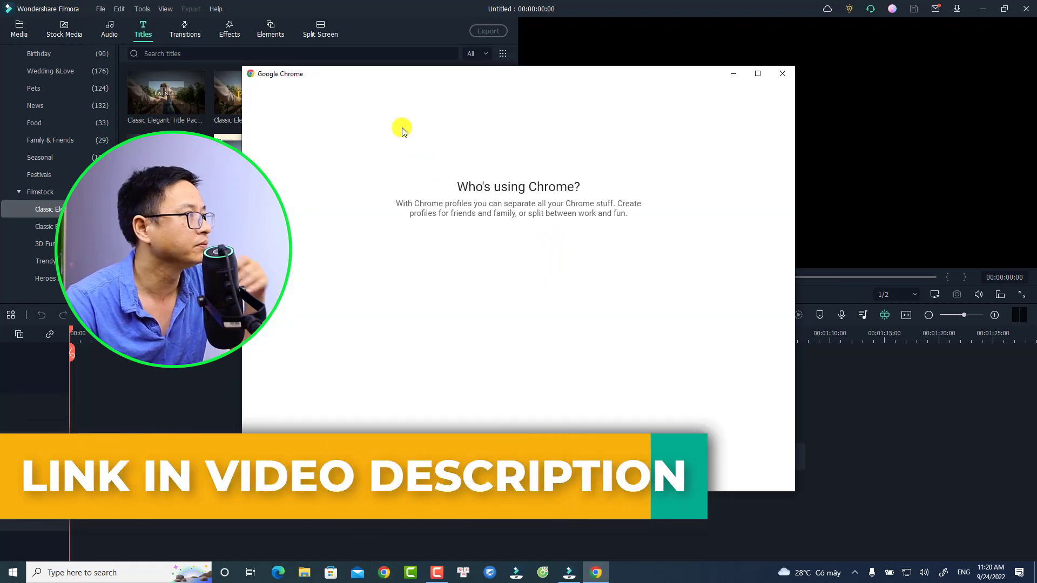
In Chrome, go to filmora.wondershare.com and download the Filmora installer
{"action": "left_click", "coordinate": [372, 270]}
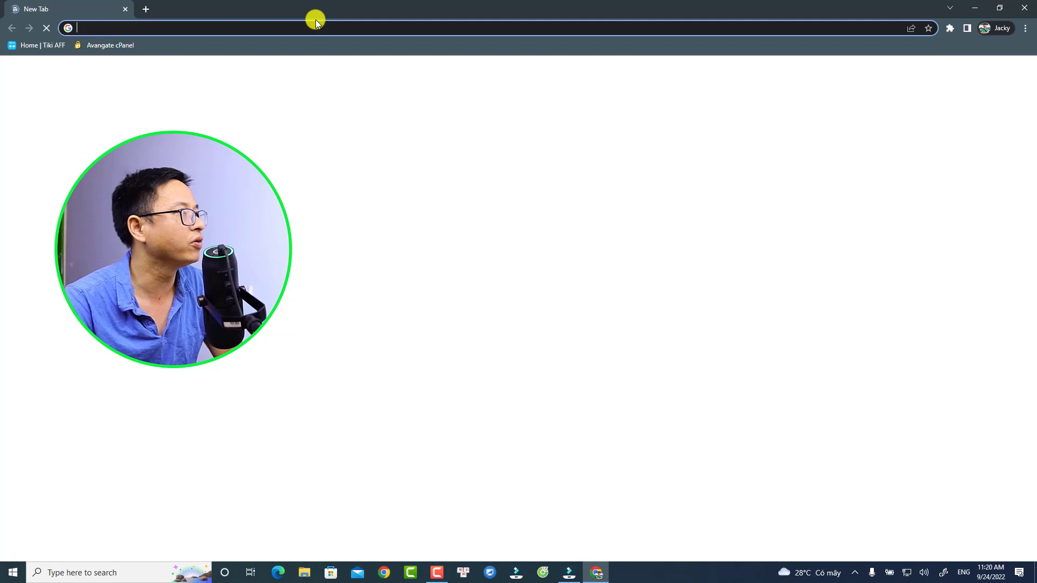
{"action": "type", "text": "filmora"}
{"action": "key", "text": "Return"}
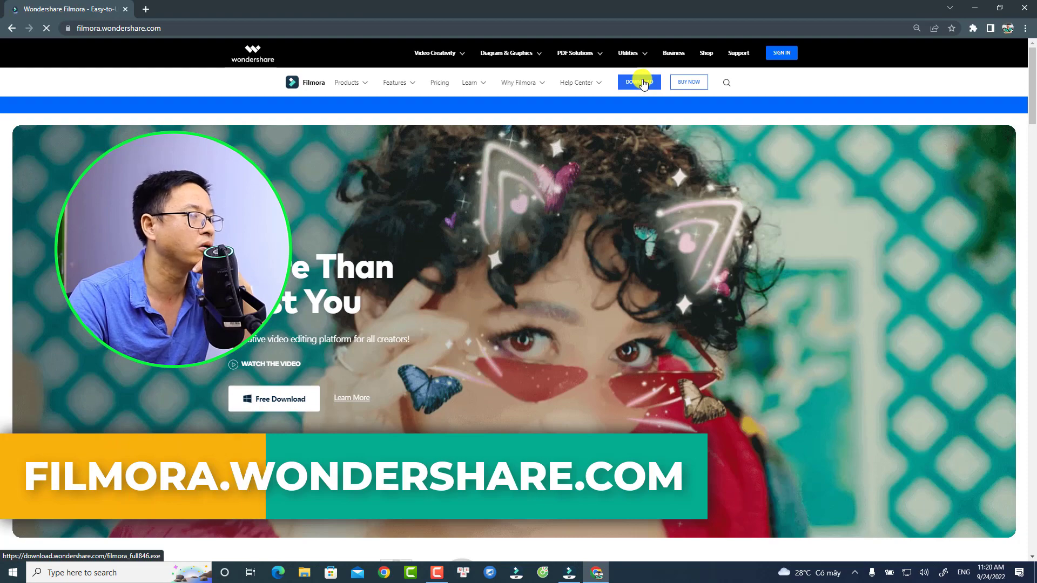
{"action": "left_click", "coordinate": [274, 398]}
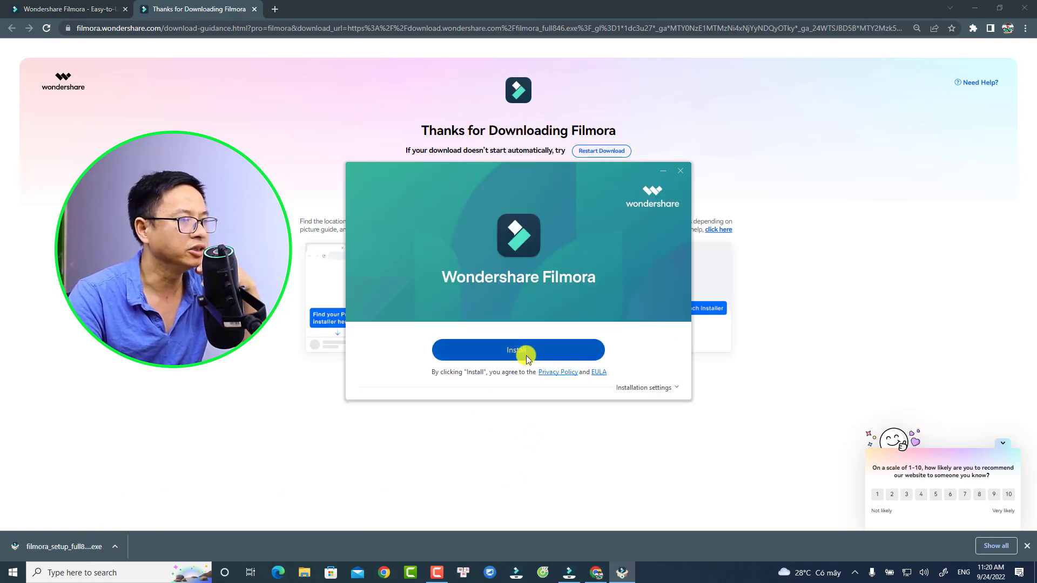
Run filmora_setup_full846, confirming installation over the existing version
{"action": "left_click", "coordinate": [526, 355]}
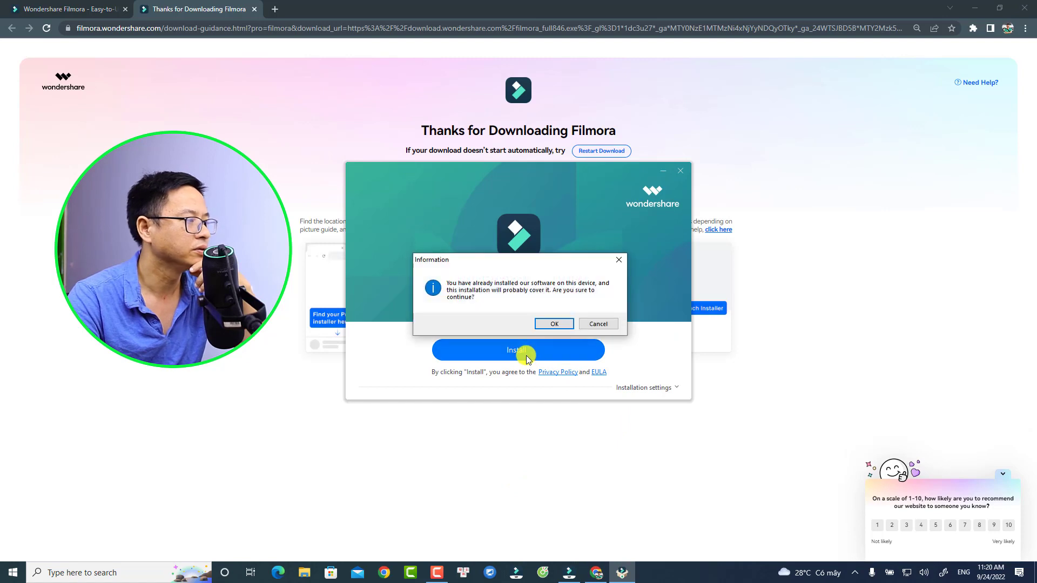
{"action": "left_click", "coordinate": [548, 326]}
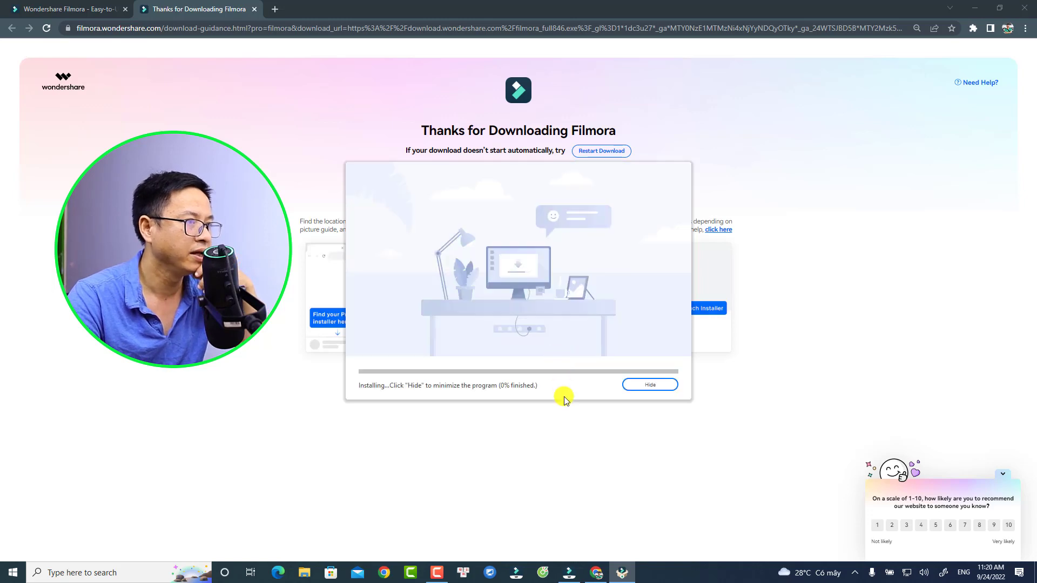
{"action": "left_click", "coordinate": [570, 573]}
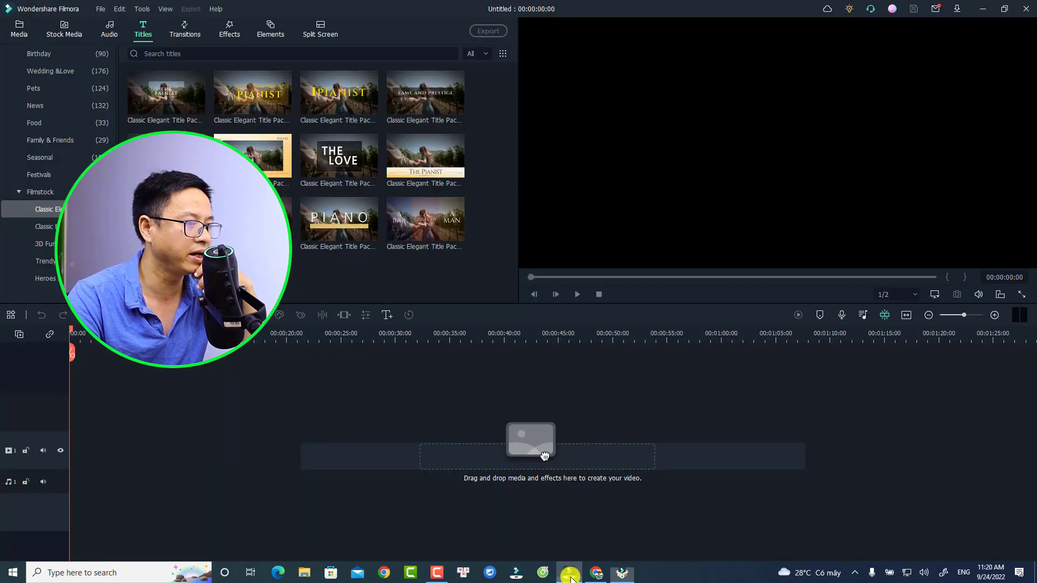
Close the old editor, confirm version 11.7.3 in About, and show the Titles library
{"action": "left_click", "coordinate": [1026, 10]}
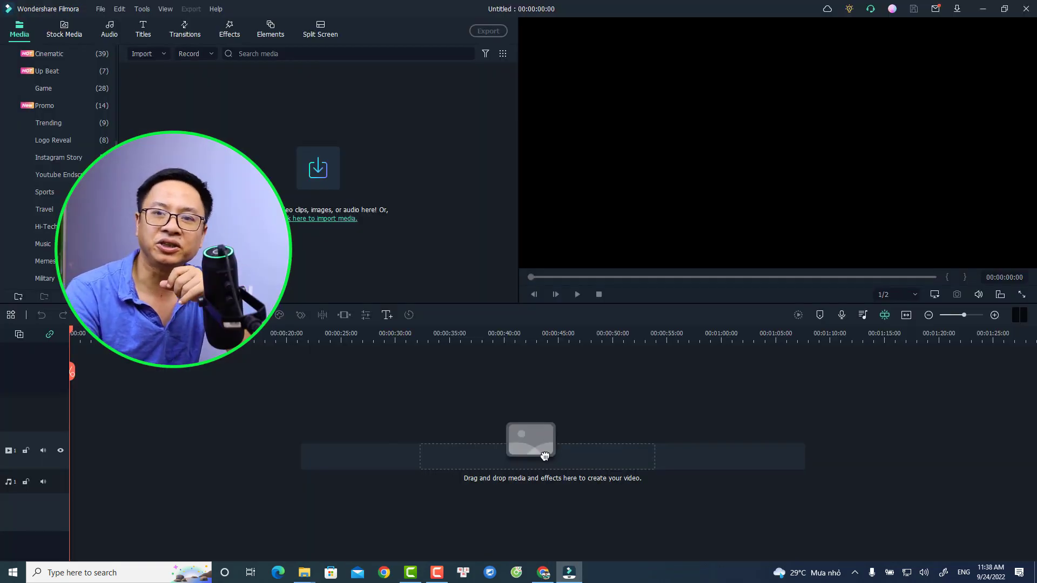
{"action": "left_click", "coordinate": [214, 10]}
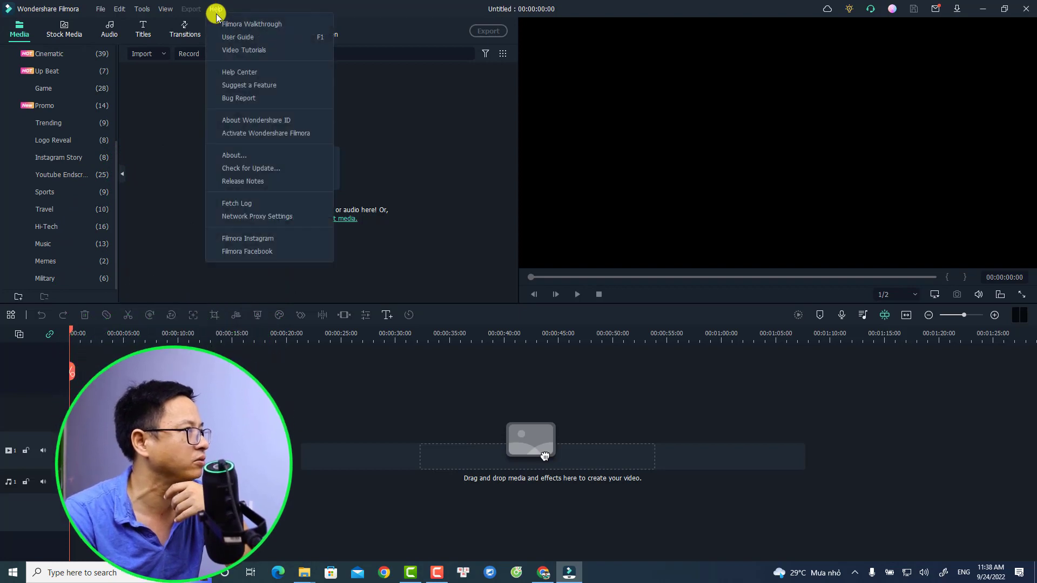
{"action": "left_click", "coordinate": [231, 155]}
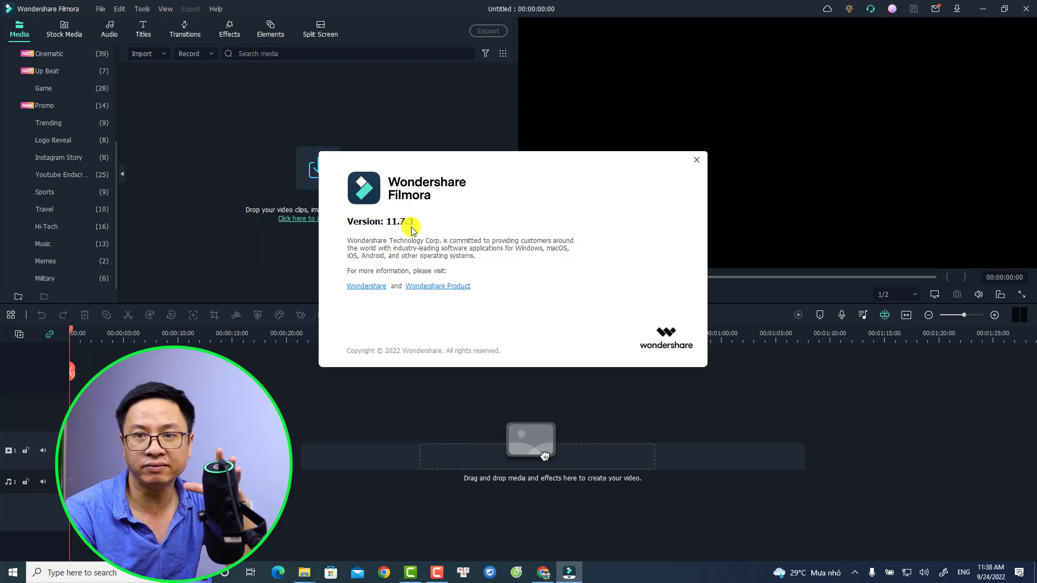
{"action": "left_click", "coordinate": [696, 161]}
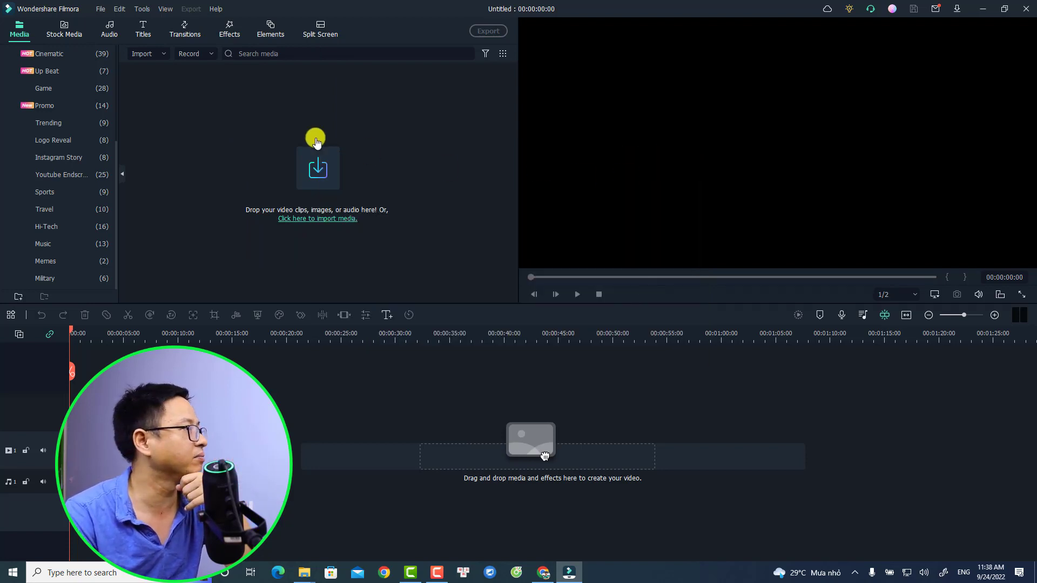
{"action": "left_click", "coordinate": [143, 30]}
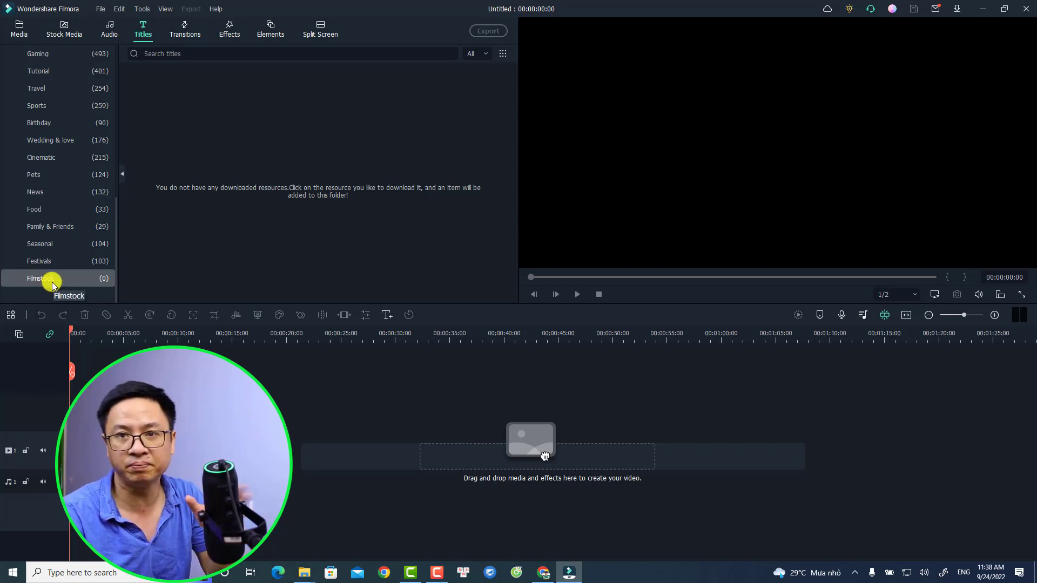
Show the Transitions library's Filmstock category, which lists 0 downloaded packs
{"action": "left_click", "coordinate": [182, 31]}
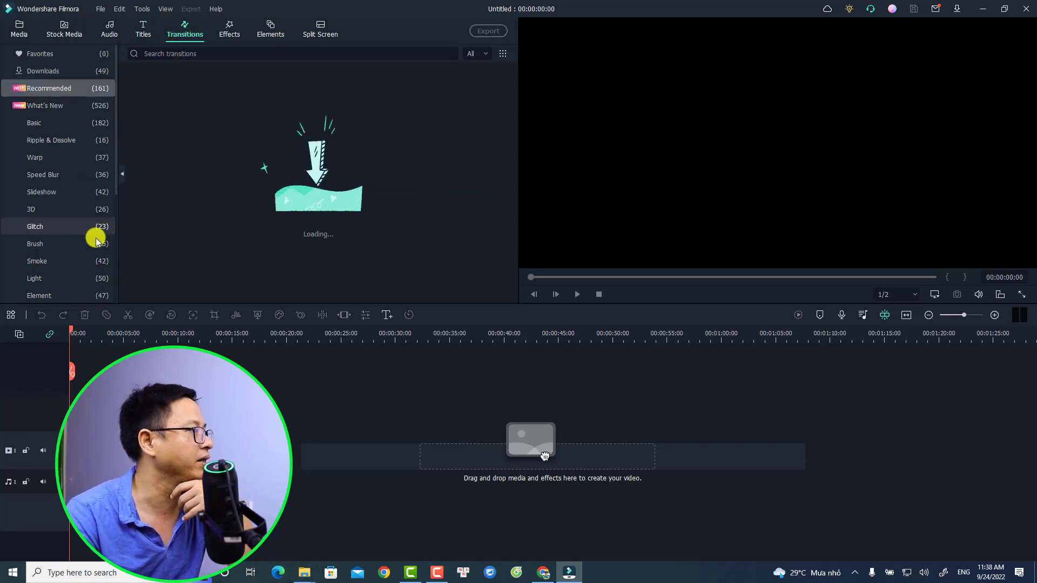
{"action": "scroll", "coordinate": [81, 253], "scroll_direction": "down", "scroll_amount": 4}
{"action": "left_click", "coordinate": [81, 278]}
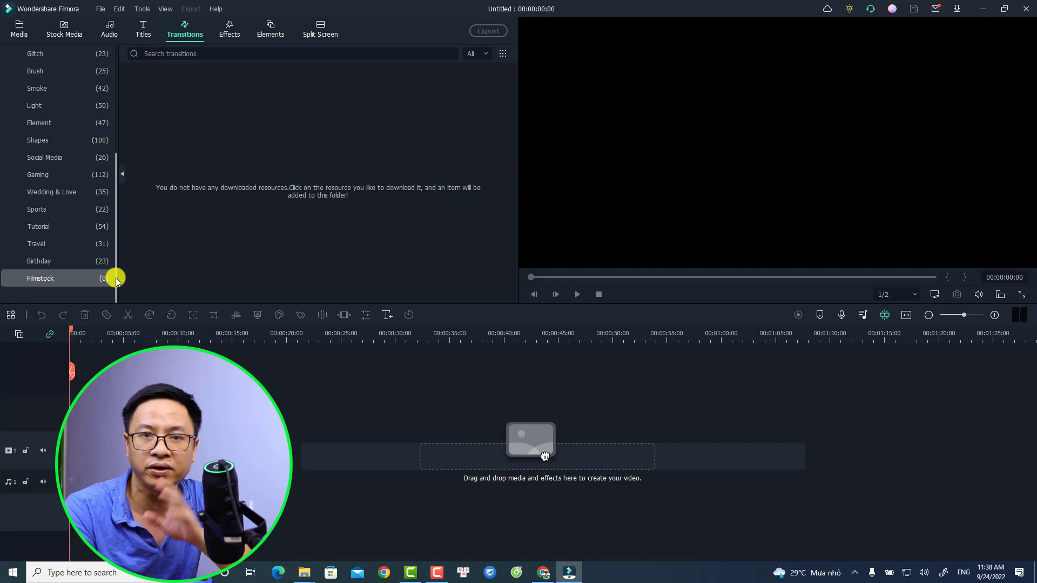
{"action": "left_click", "coordinate": [99, 9]}
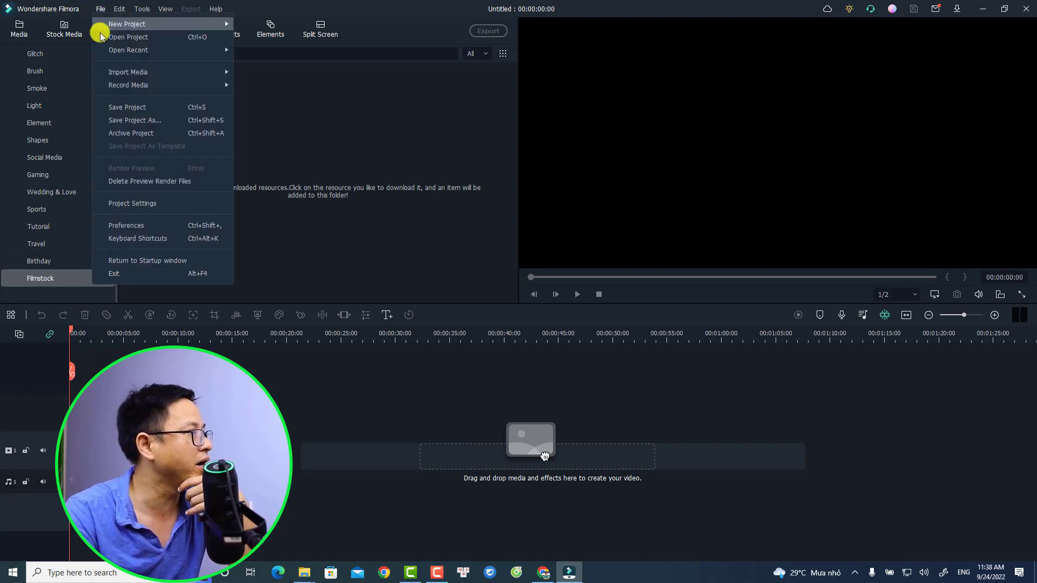
Set the effect packs folder back to E:\Installed Effects Filmora and save Preferences
{"action": "left_click", "coordinate": [140, 229]}
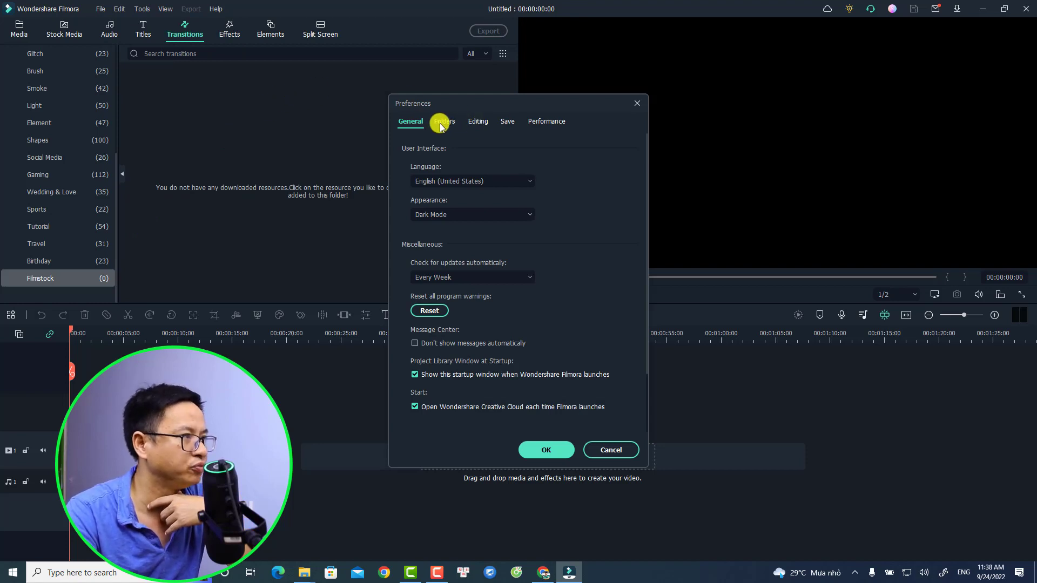
{"action": "left_click", "coordinate": [442, 122]}
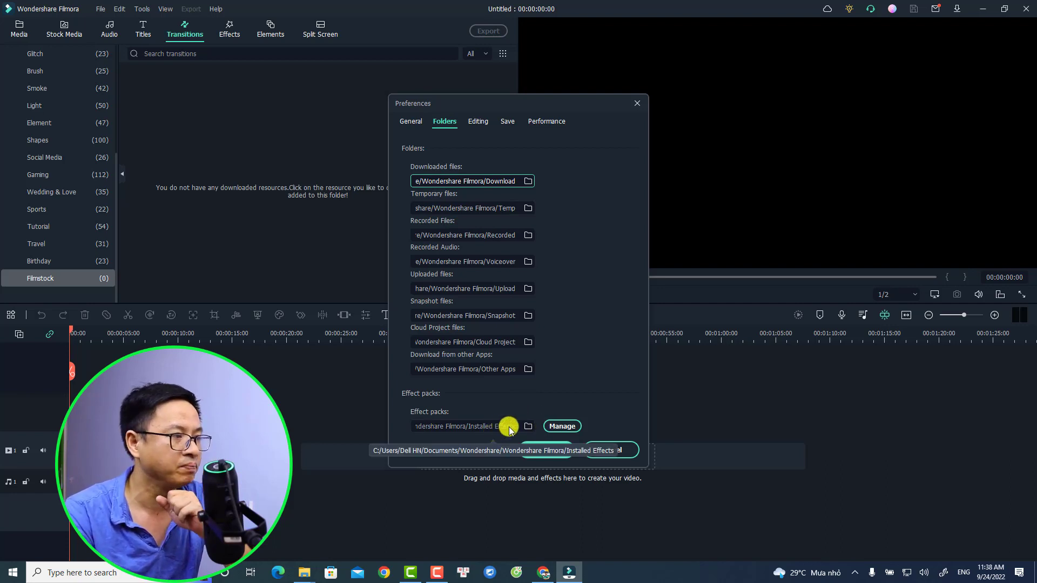
{"action": "left_click", "coordinate": [527, 426]}
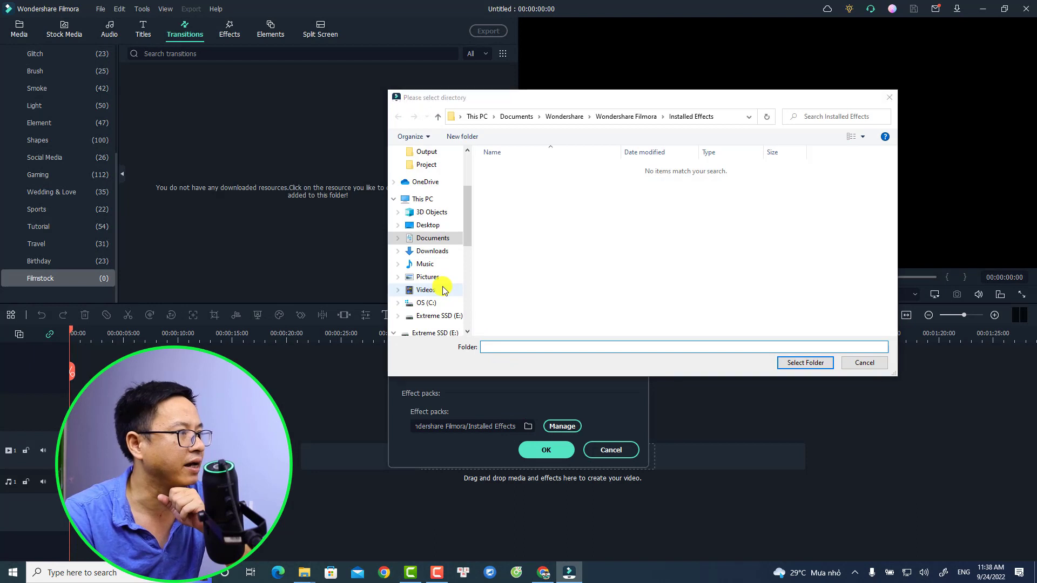
{"action": "left_click", "coordinate": [459, 336]}
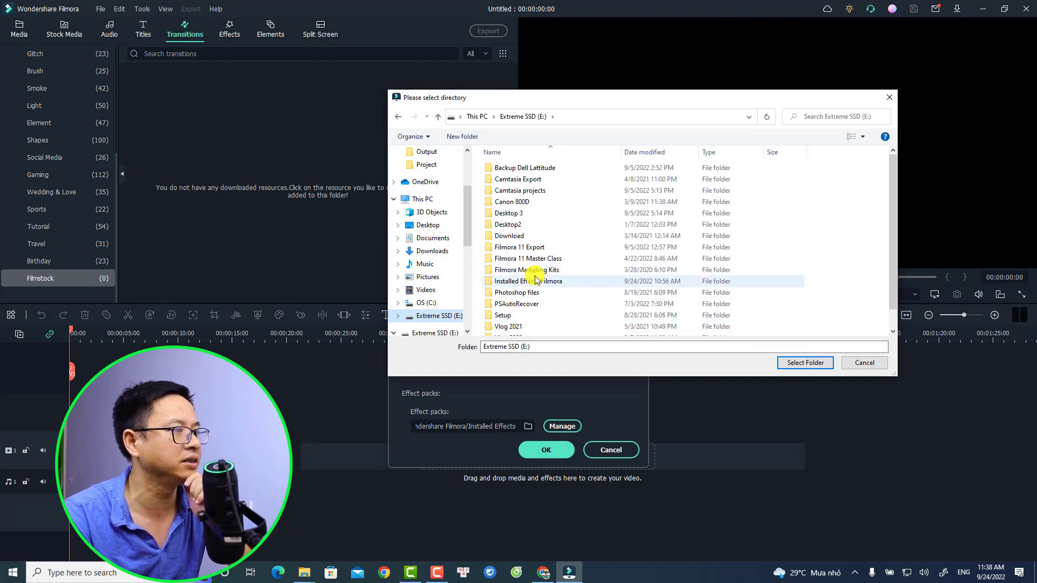
{"action": "left_click", "coordinate": [535, 282]}
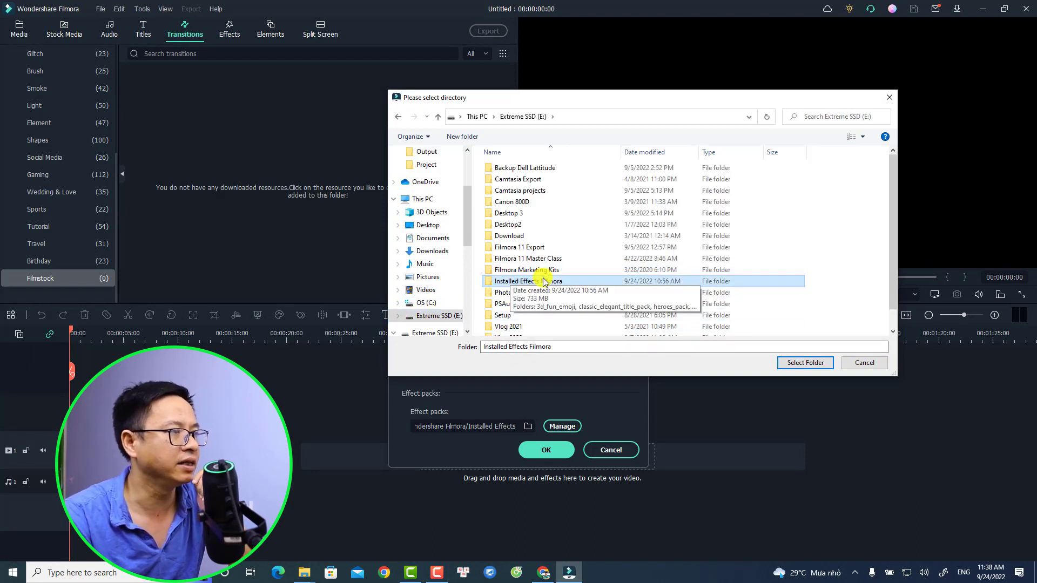
{"action": "double_click", "coordinate": [532, 282]}
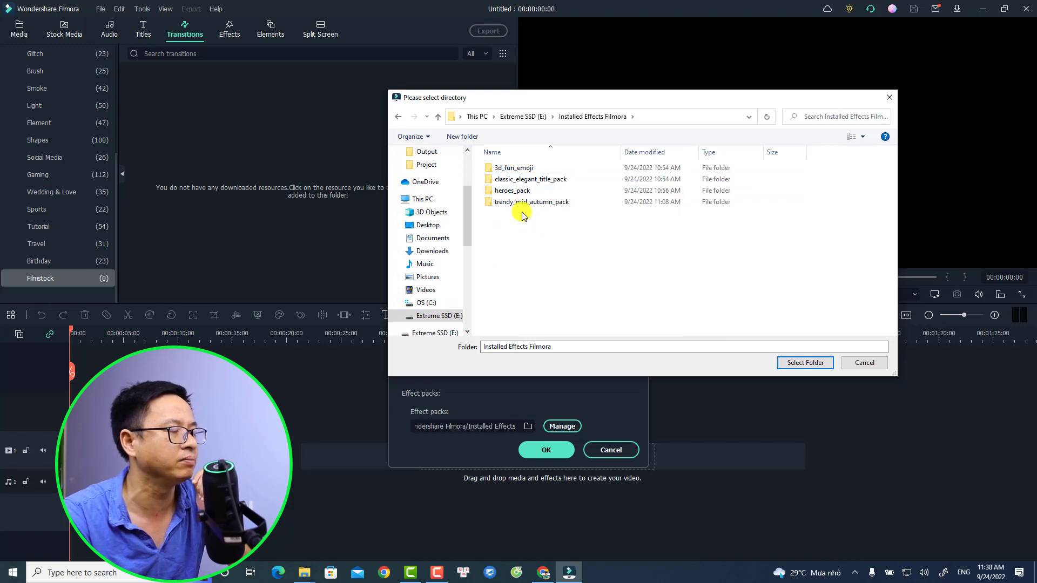
{"action": "left_click", "coordinate": [523, 115]}
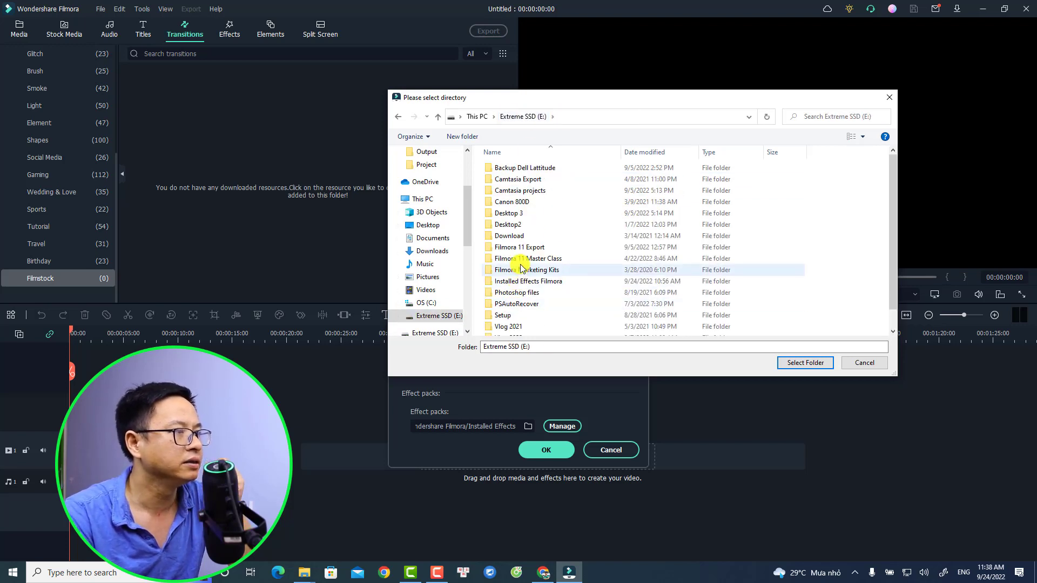
{"action": "left_click", "coordinate": [527, 281]}
{"action": "left_click", "coordinate": [805, 362]}
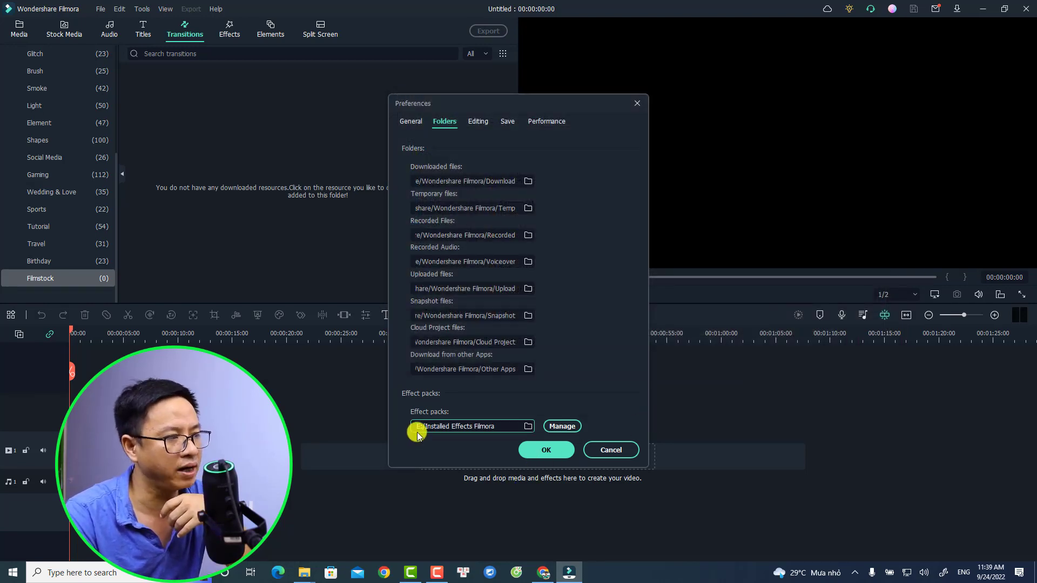
{"action": "left_click", "coordinate": [559, 451]}
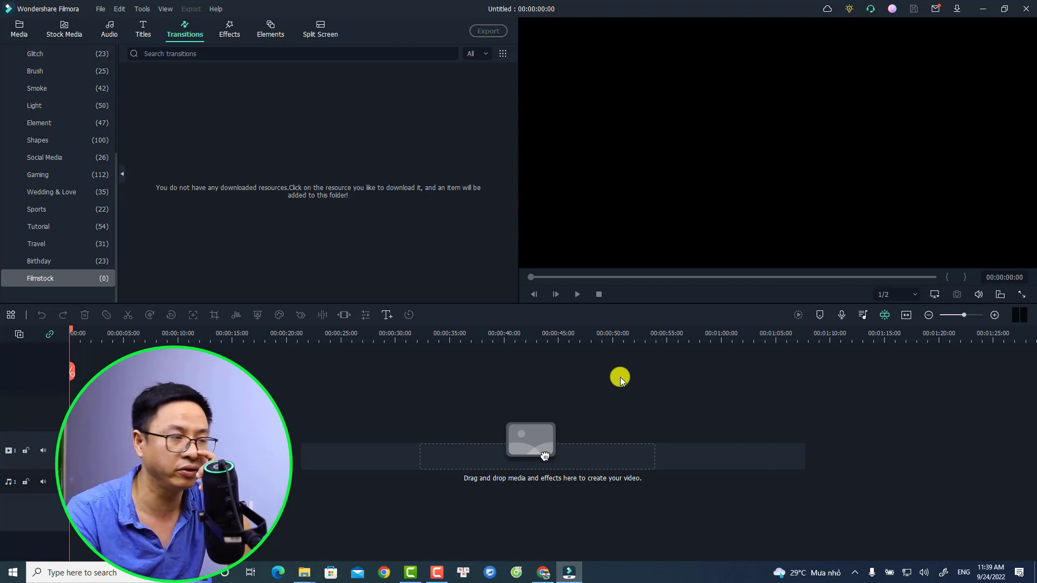
Close Filmora, minimize Explorer, refresh the desktop, and relaunch Wondershare Filmora 11
{"action": "left_click", "coordinate": [1025, 8]}
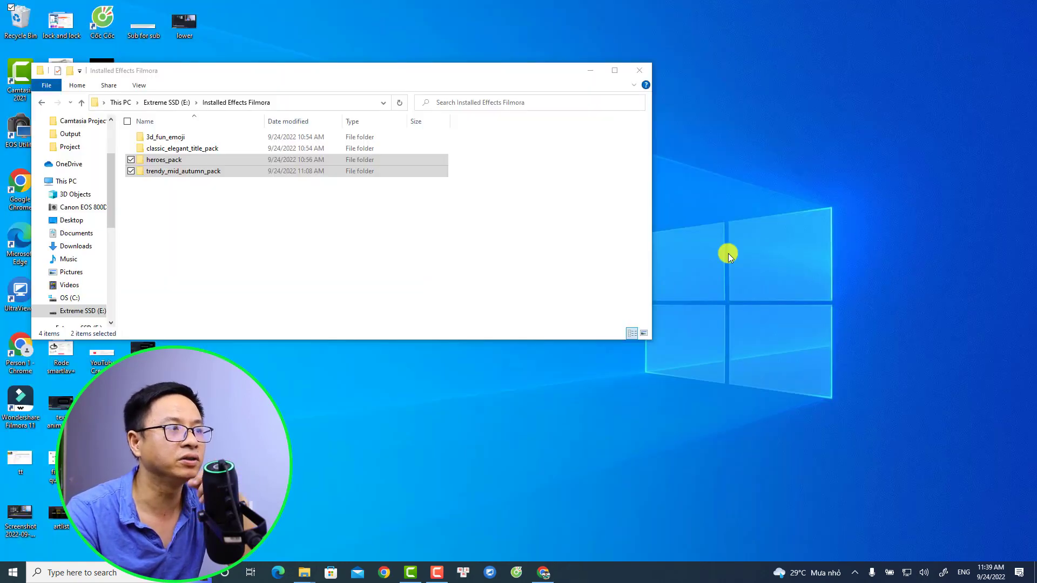
{"action": "left_click", "coordinate": [784, 113]}
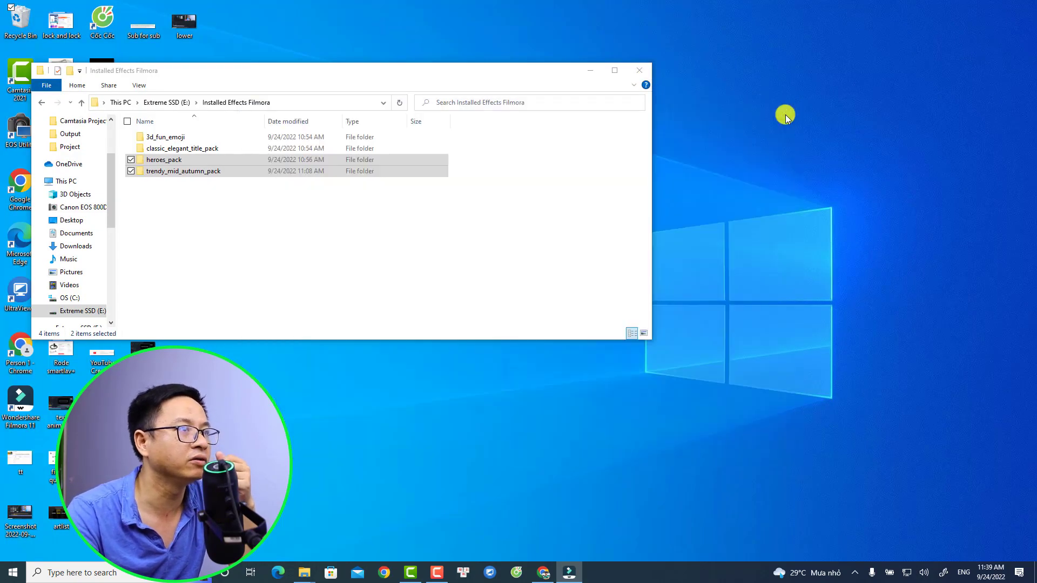
{"action": "left_click", "coordinate": [591, 70]}
{"action": "right_click", "coordinate": [544, 156]}
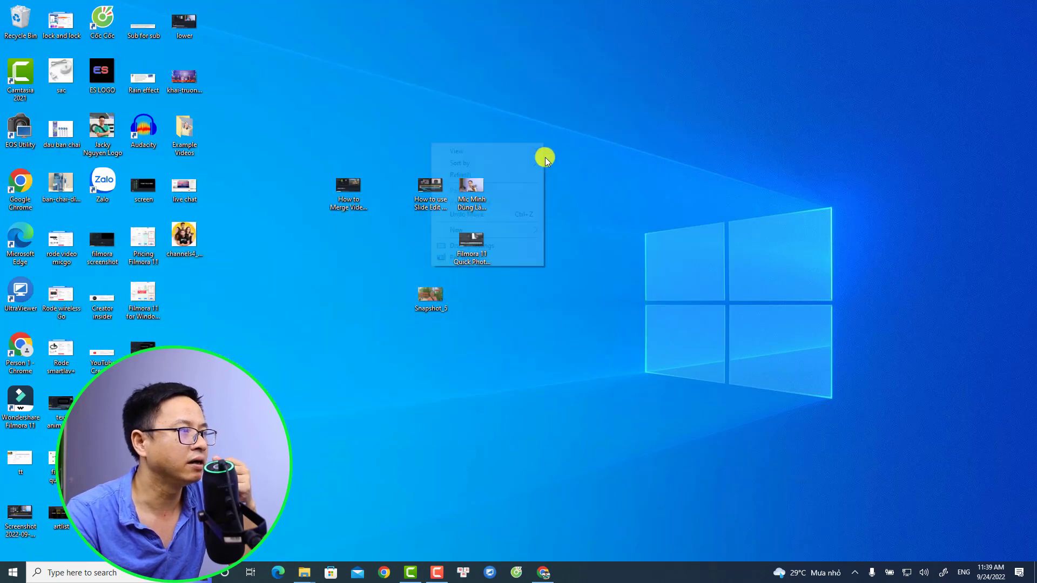
{"action": "left_click", "coordinate": [483, 175]}
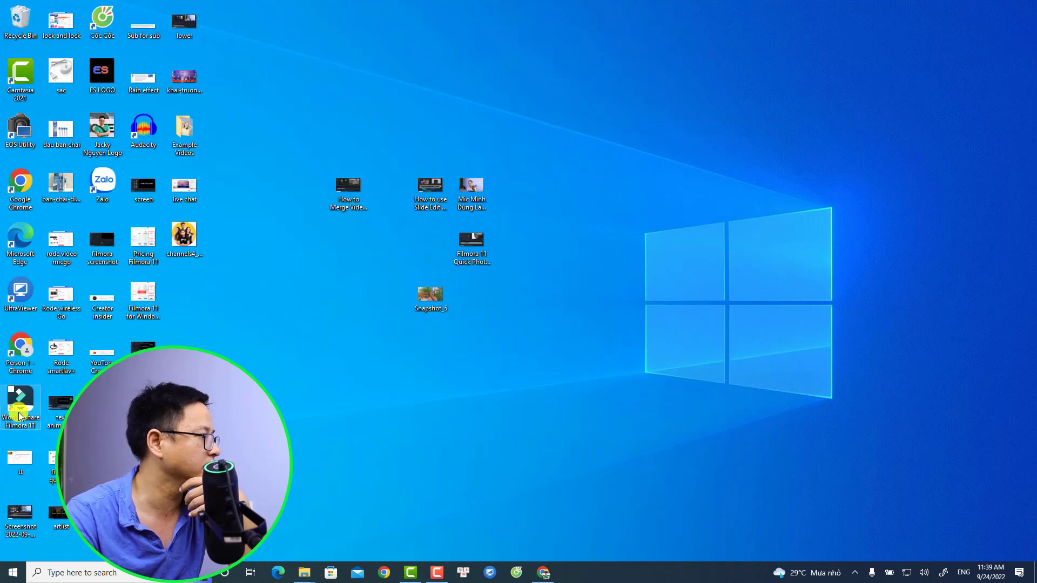
{"action": "double_click", "coordinate": [16, 402]}
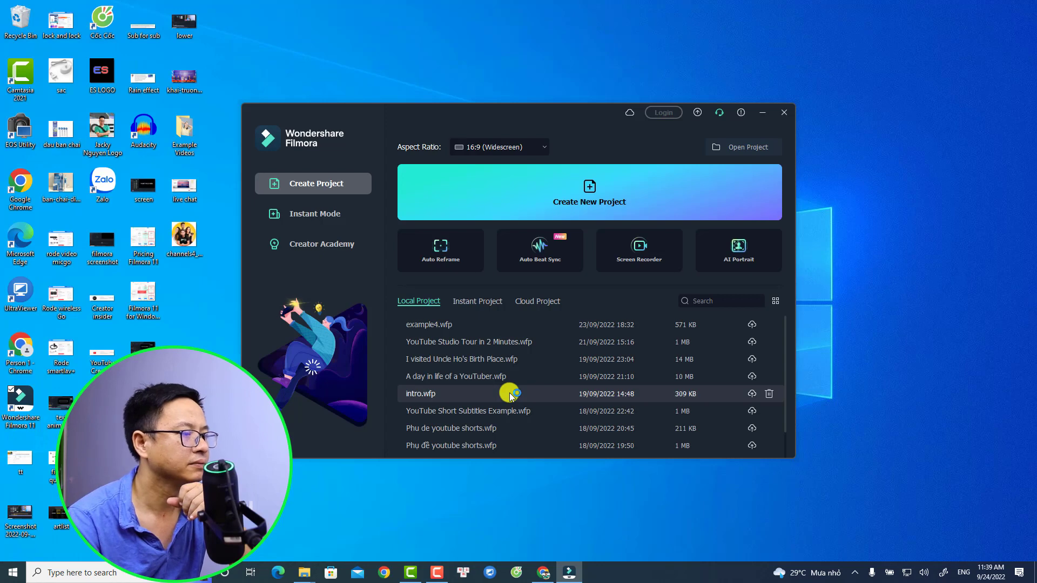
{"action": "left_click", "coordinate": [580, 202]}
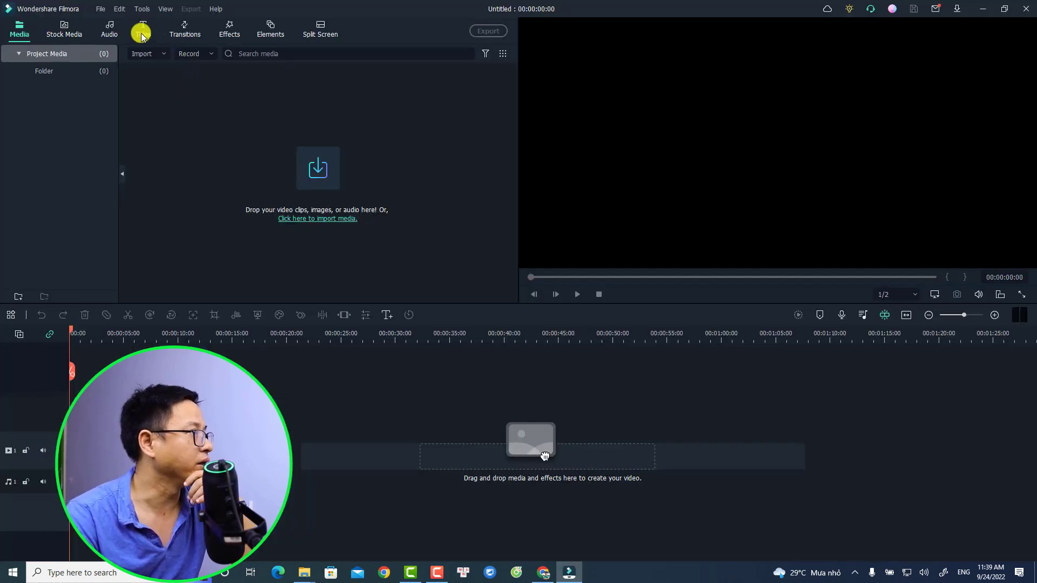
Show Trendy Mid Autumn titles under Filmstock, then download the Christmas Emoji pack from the account panel
{"action": "left_click", "coordinate": [143, 33]}
{"action": "scroll", "coordinate": [78, 246], "scroll_direction": "down", "scroll_amount": 5}
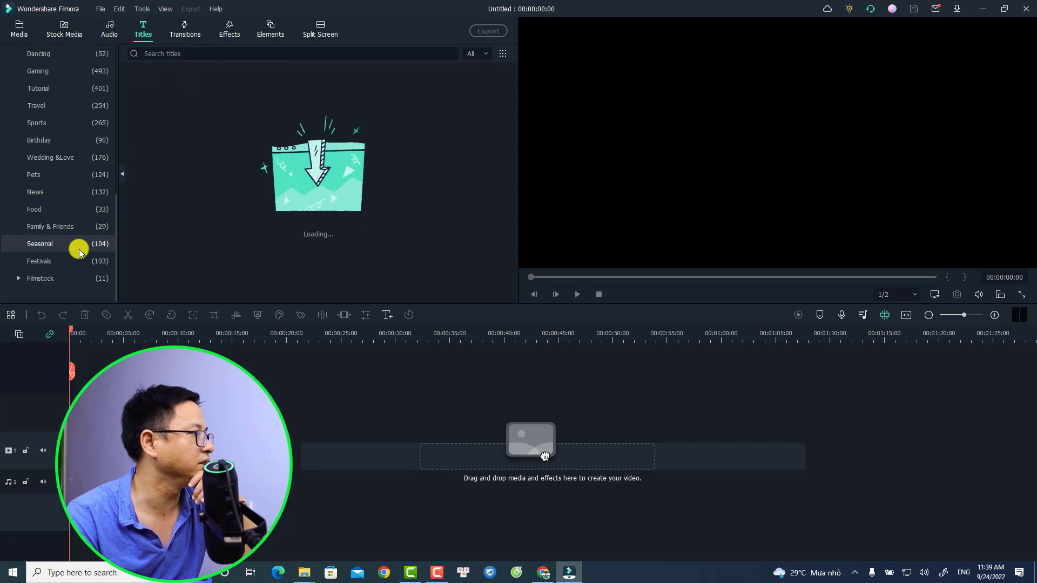
{"action": "left_click", "coordinate": [45, 278]}
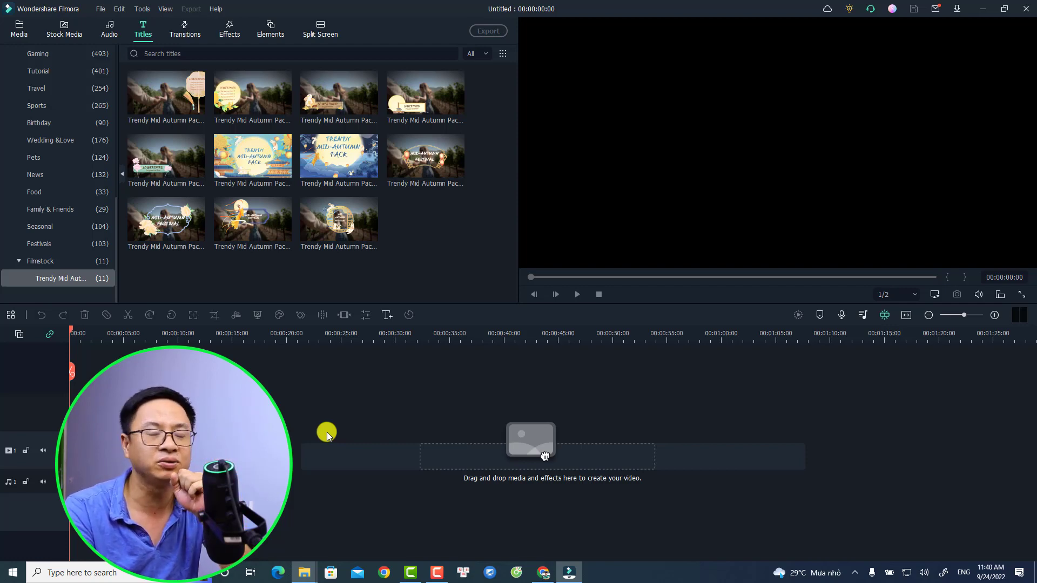
{"action": "left_click", "coordinate": [892, 10]}
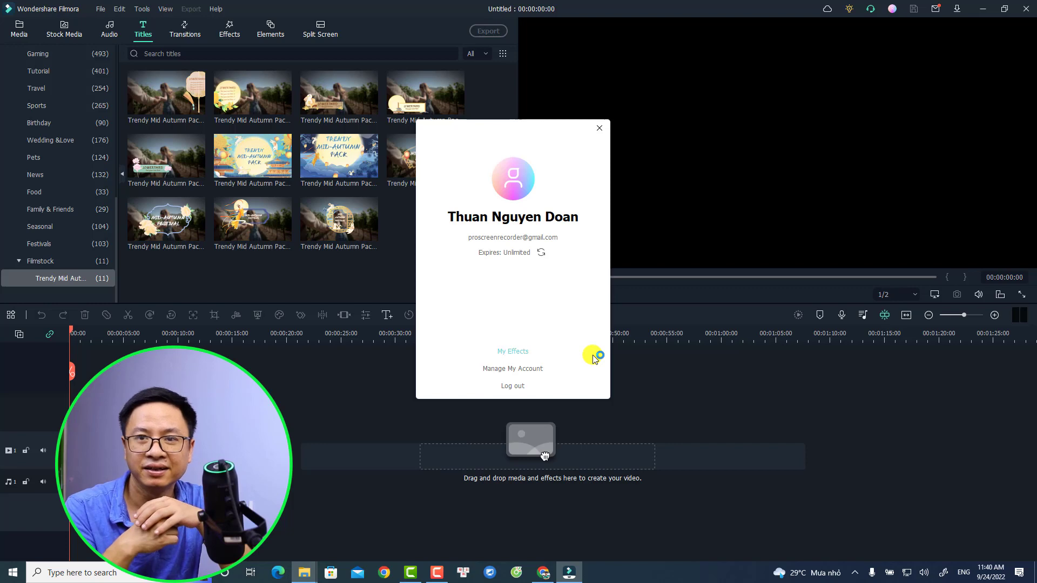
{"action": "left_click", "coordinate": [761, 264]}
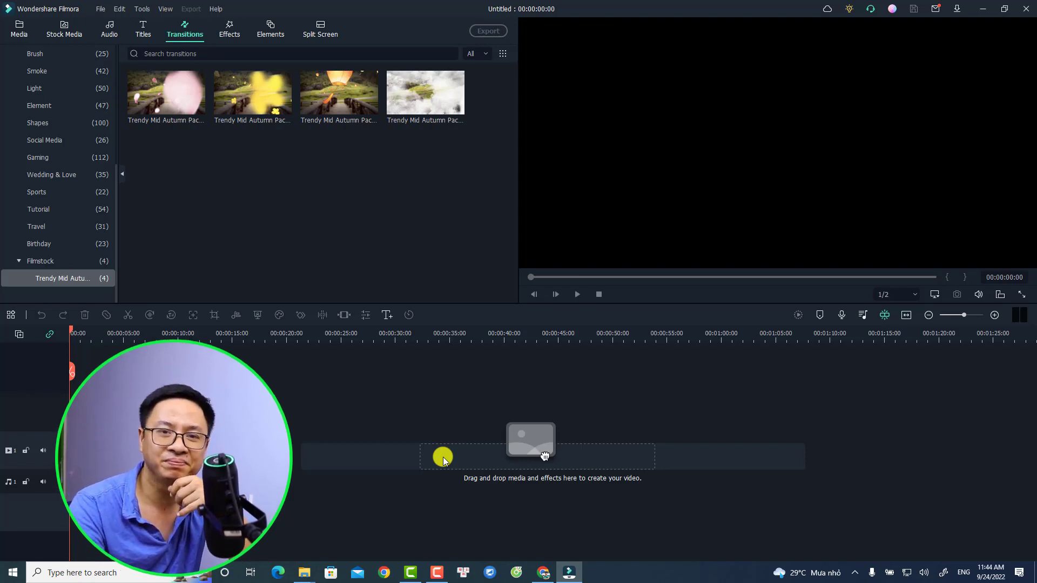
Copy all four effect pack folders from the Installed Effects Filmora folder on drive E
{"action": "mouse_move", "coordinate": [305, 573]}
{"action": "left_click", "coordinate": [310, 540]}
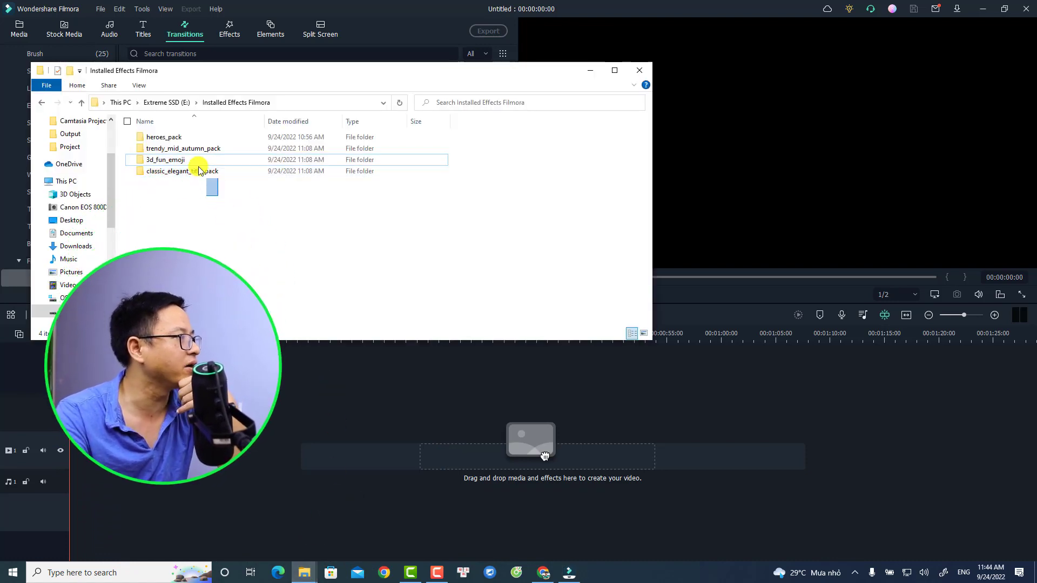
{"action": "key", "text": "ctrl+a"}
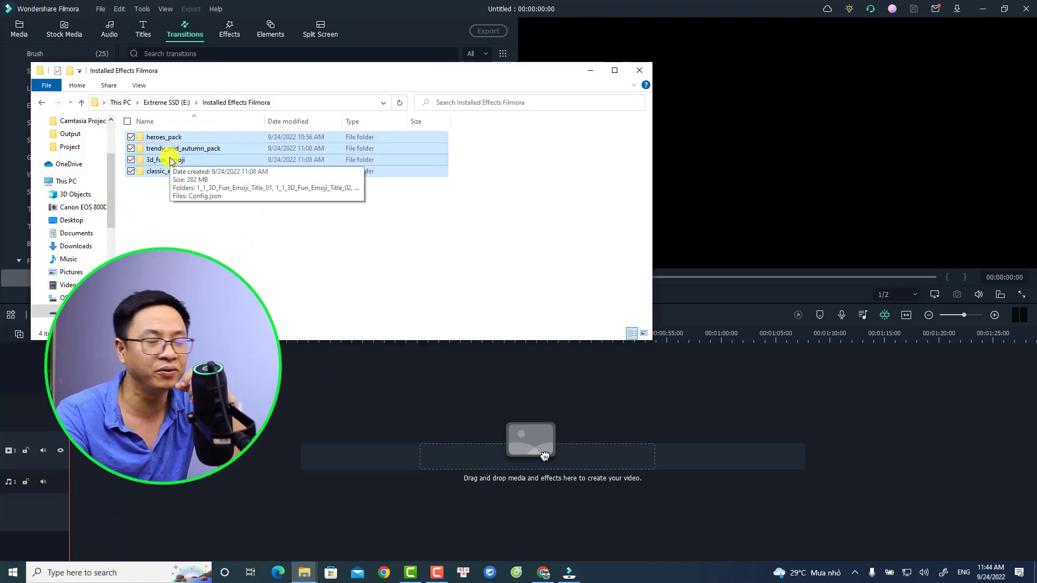
{"action": "right_click", "coordinate": [170, 160]}
{"action": "left_click", "coordinate": [60, 280]}
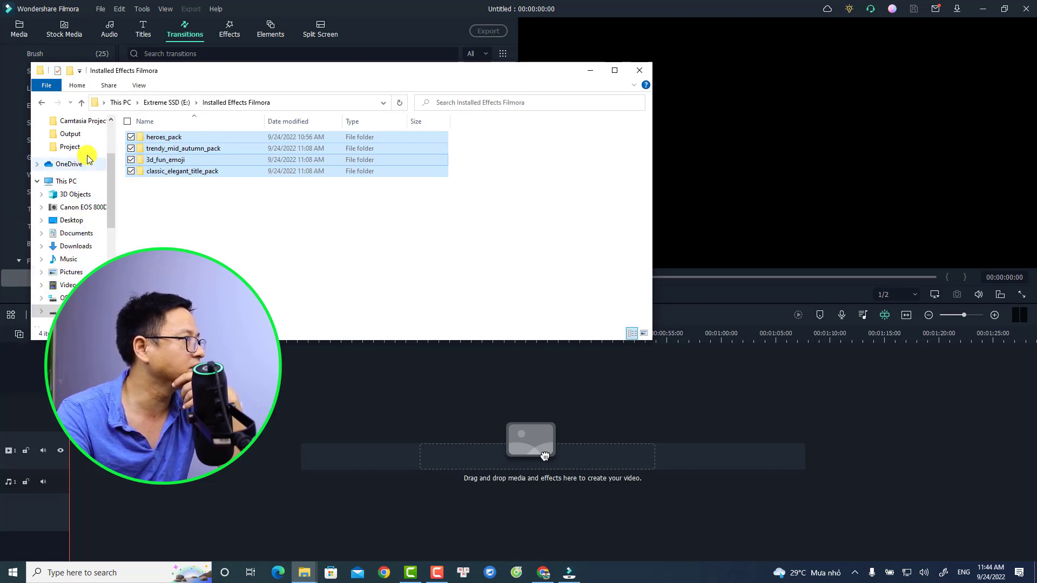
Paste the pack folders into Documents\Wondershare\Wondershare Filmora\Installed Effects, then return to Filmora
{"action": "scroll", "coordinate": [71, 233], "scroll_direction": "up", "scroll_amount": 1}
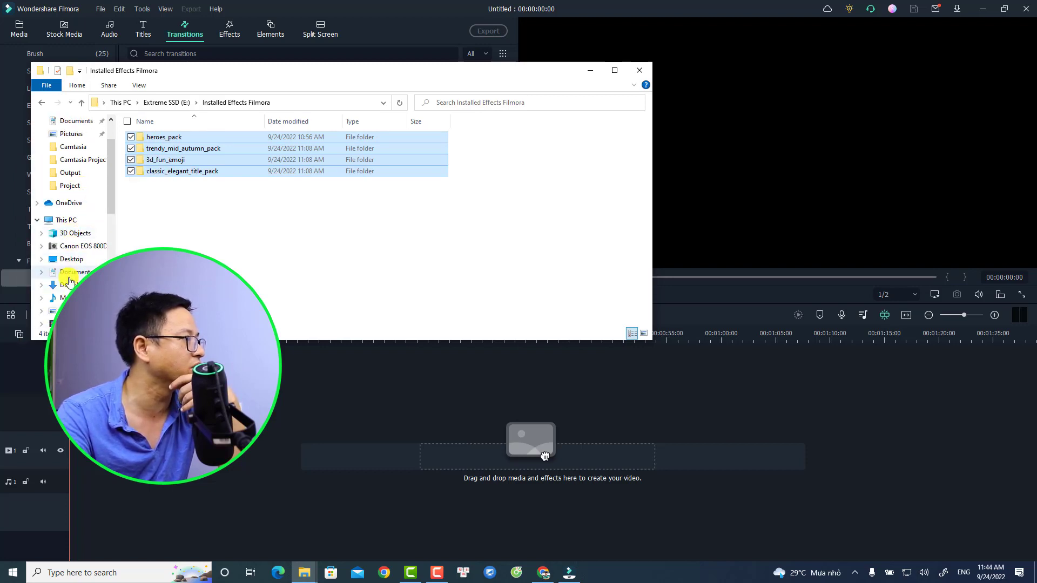
{"action": "left_click", "coordinate": [75, 272]}
{"action": "left_click", "coordinate": [179, 171]}
{"action": "double_click", "coordinate": [180, 172]}
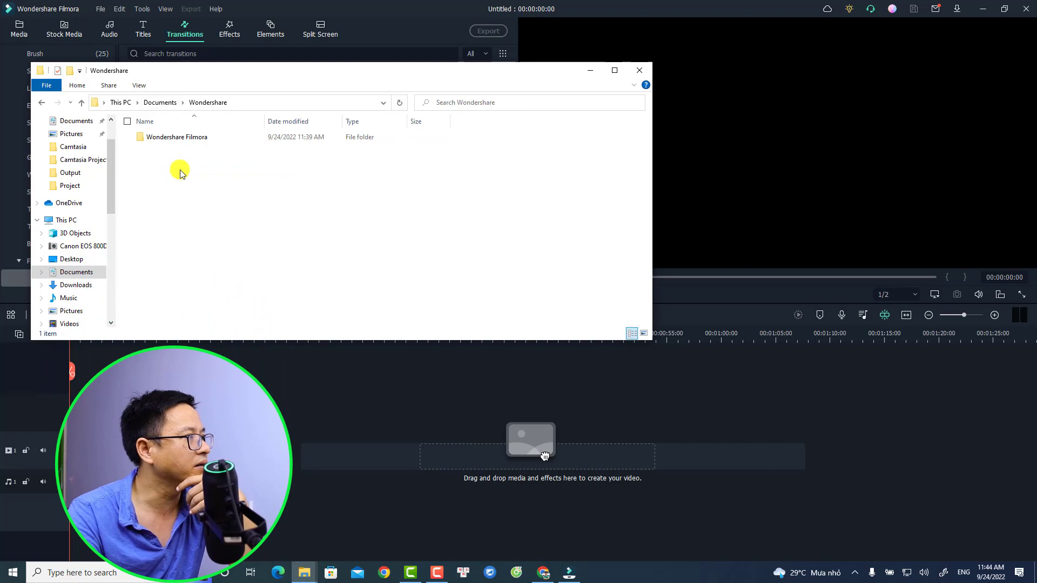
{"action": "double_click", "coordinate": [179, 138]}
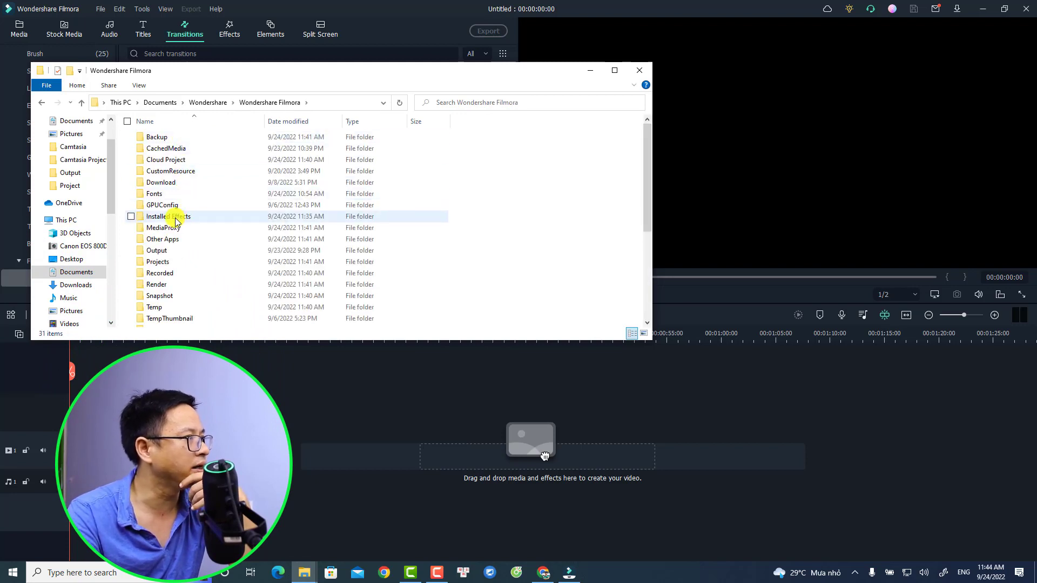
{"action": "double_click", "coordinate": [174, 217]}
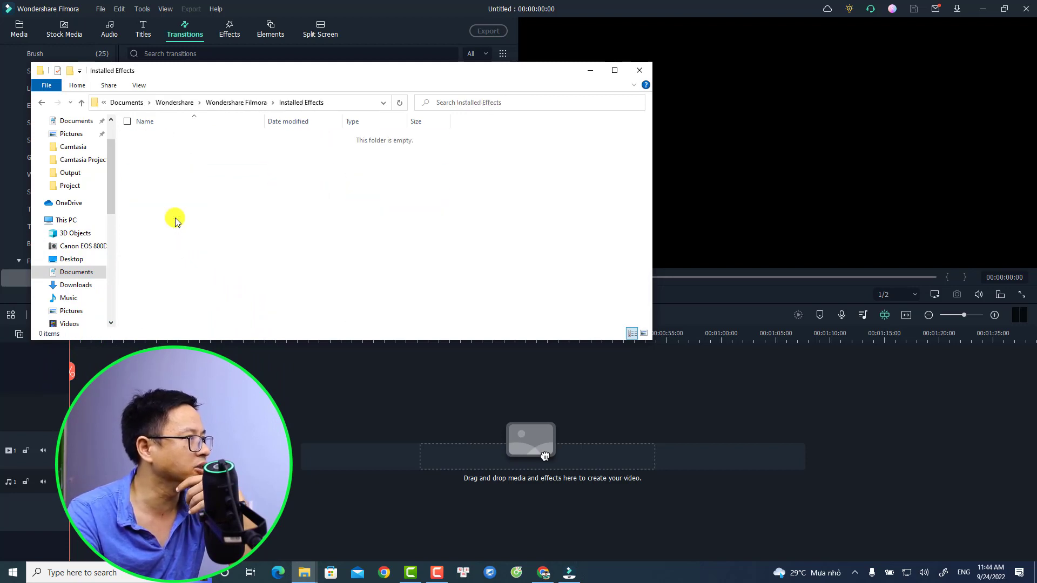
{"action": "right_click", "coordinate": [220, 175]}
{"action": "left_click", "coordinate": [127, 254]}
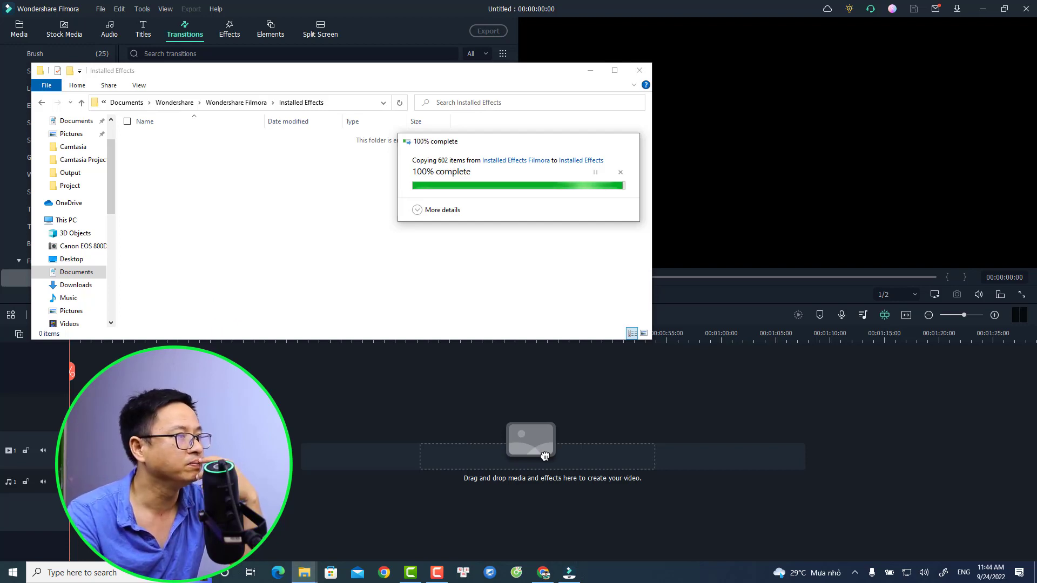
{"action": "left_click", "coordinate": [240, 61]}
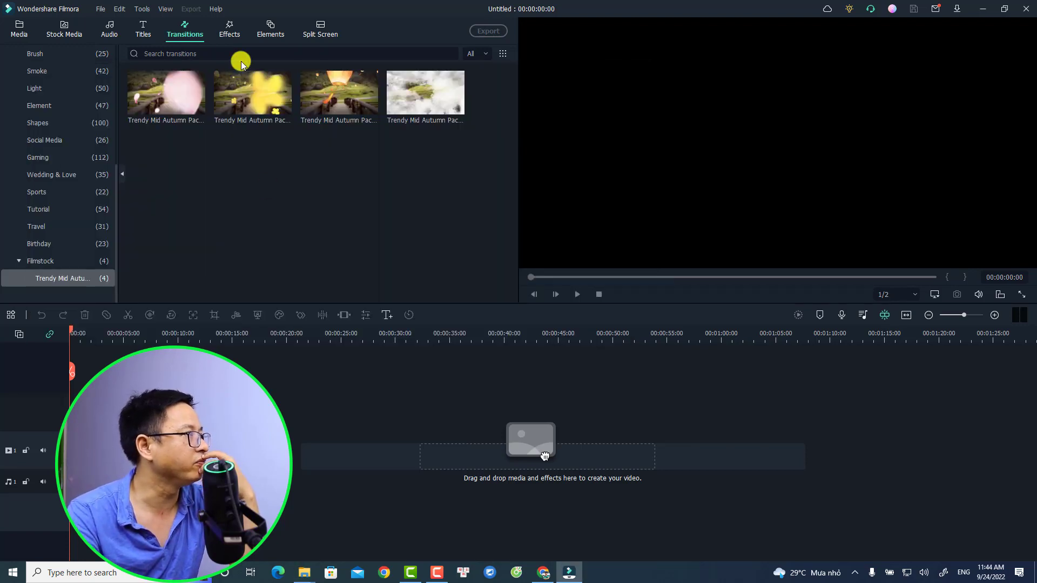
In Preferences > Folders, point Effect packs to Documents\Wondershare\Wondershare Filmora\Installed Effects and confirm with OK
{"action": "left_click", "coordinate": [100, 9]}
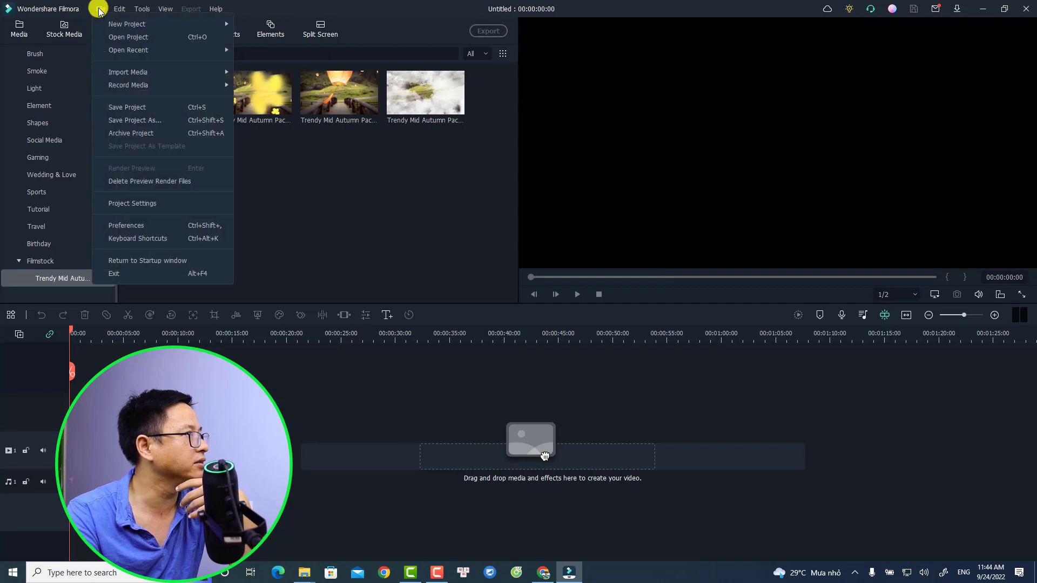
{"action": "left_click", "coordinate": [128, 224]}
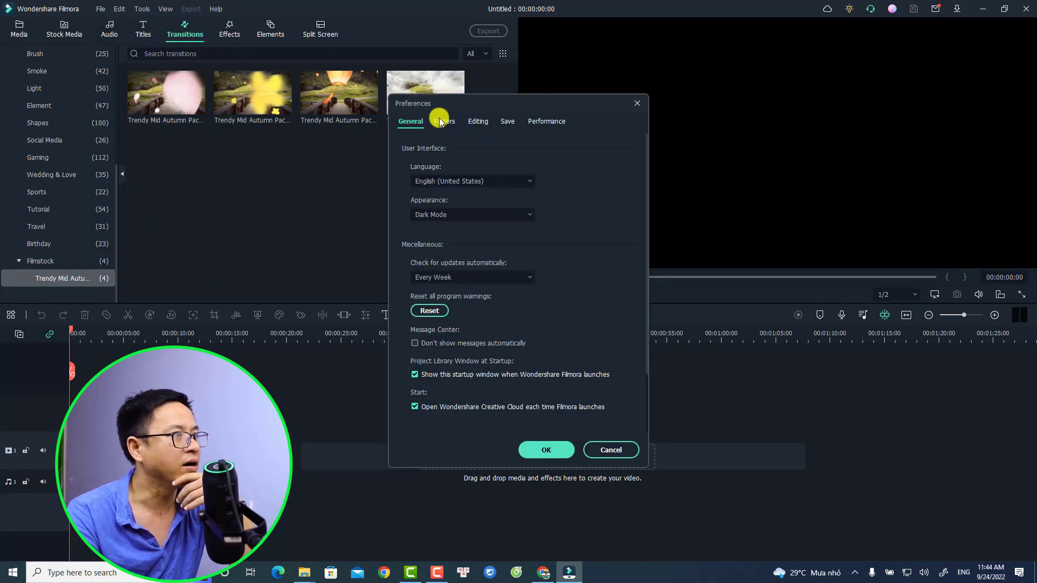
{"action": "left_click", "coordinate": [440, 119]}
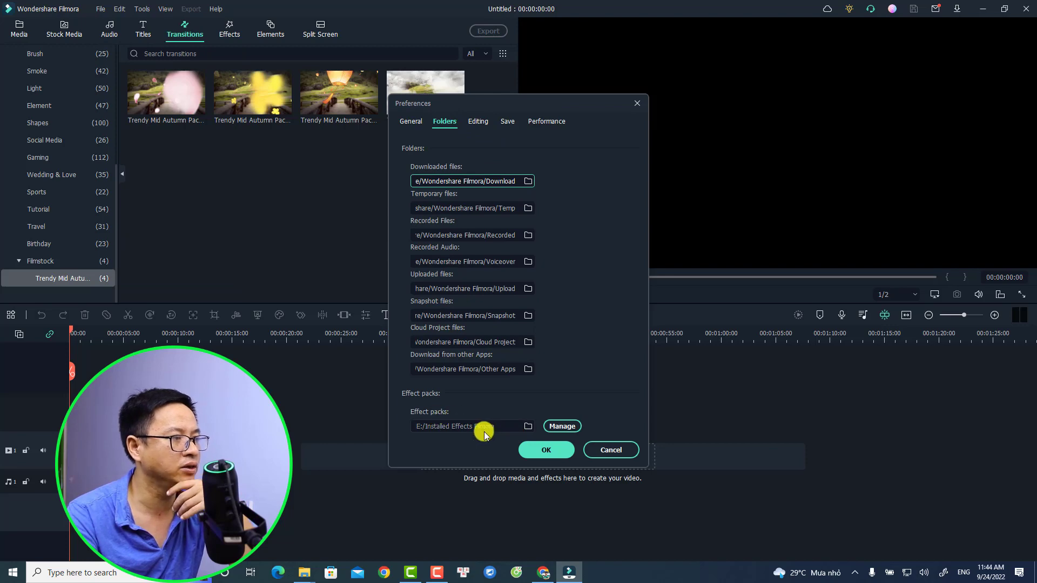
{"action": "left_click", "coordinate": [529, 427]}
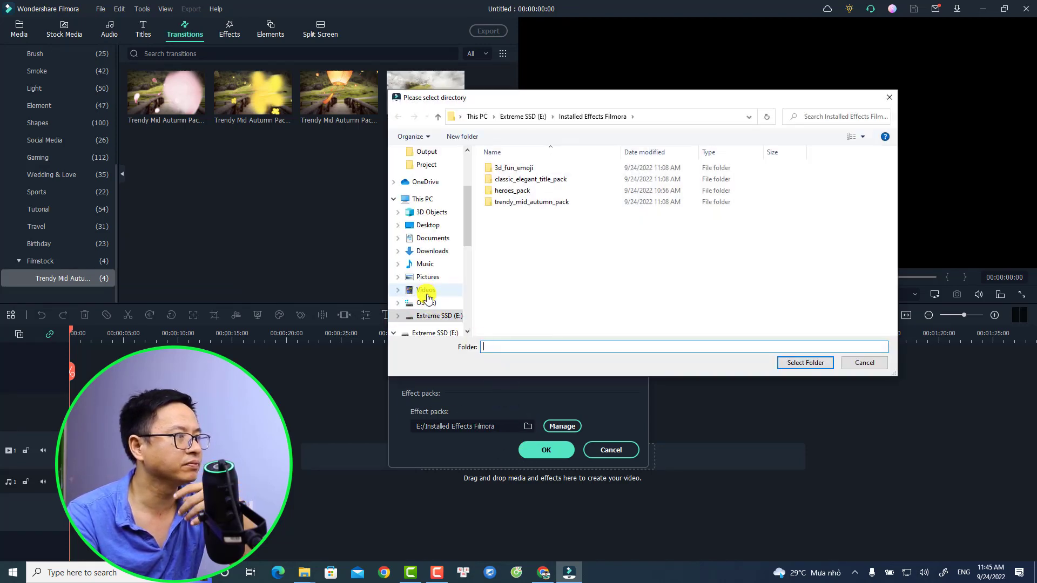
{"action": "left_click", "coordinate": [424, 238]}
{"action": "double_click", "coordinate": [523, 202]}
{"action": "double_click", "coordinate": [521, 171]}
{"action": "left_click", "coordinate": [515, 247]}
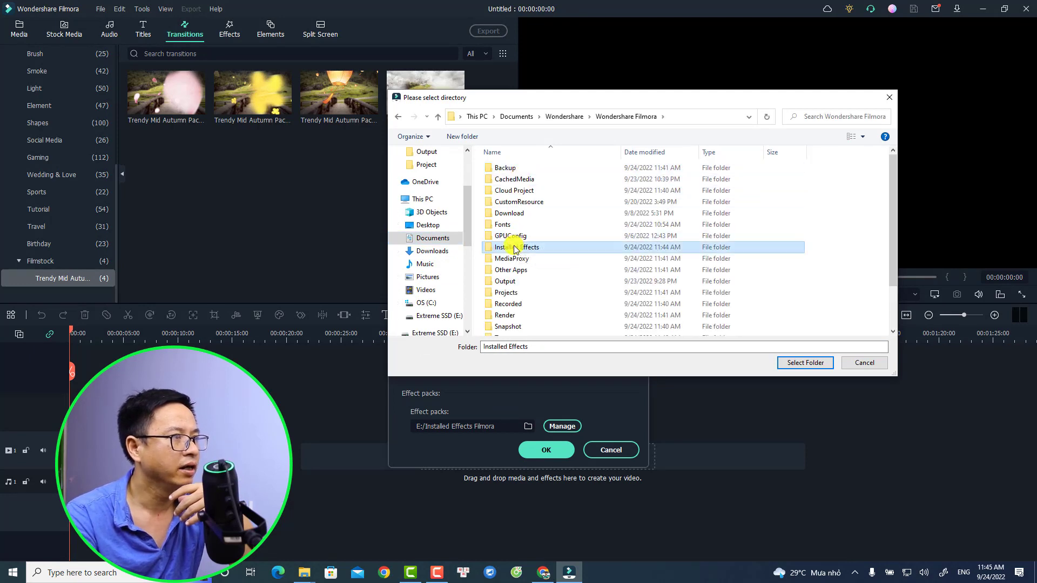
{"action": "left_click", "coordinate": [789, 363]}
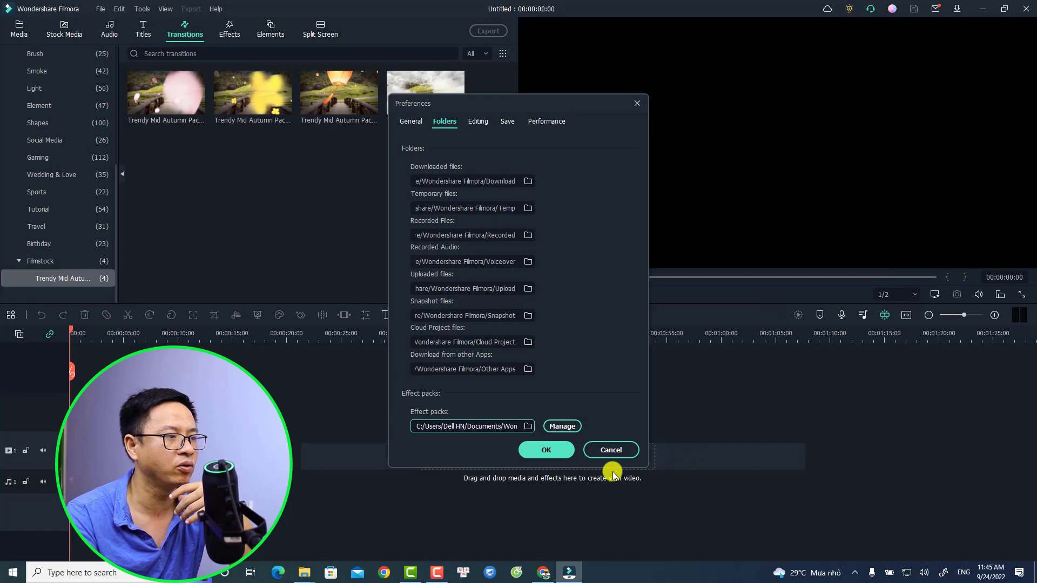
{"action": "left_click", "coordinate": [548, 453]}
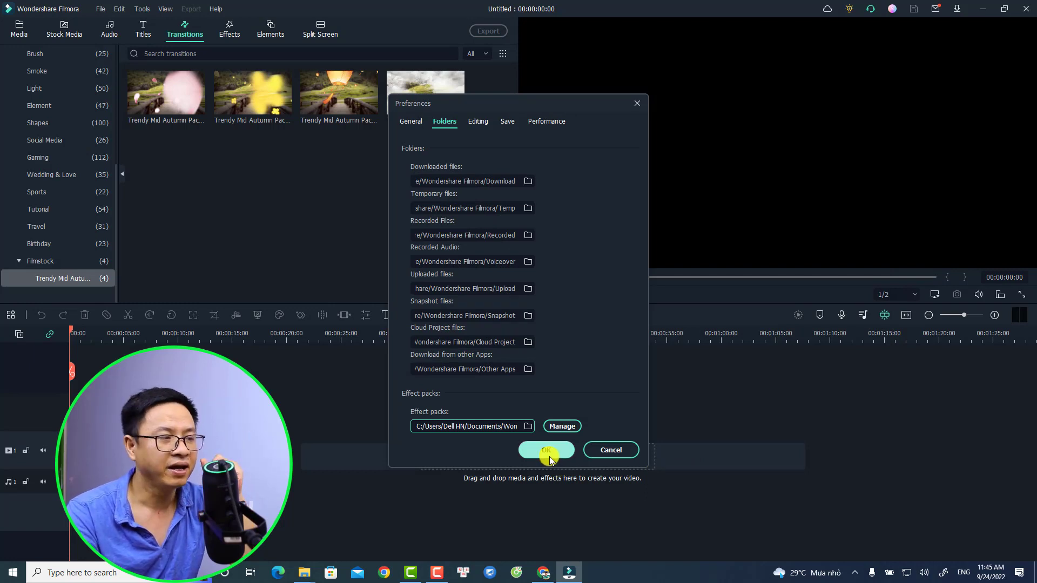